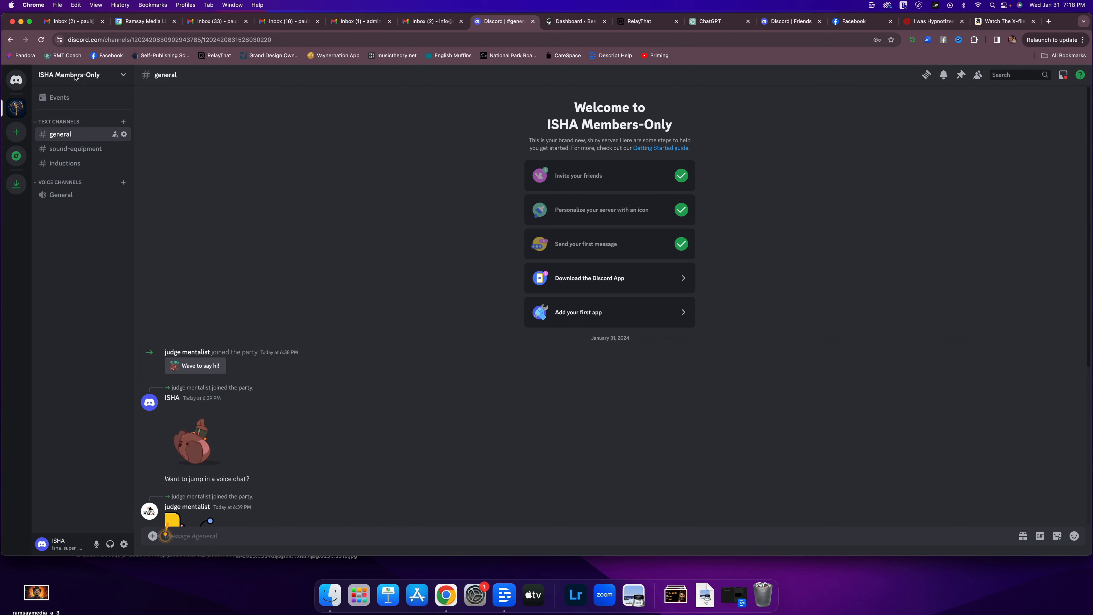
Create a new role in the ISHA Members-Only server's settings
click(75, 76)
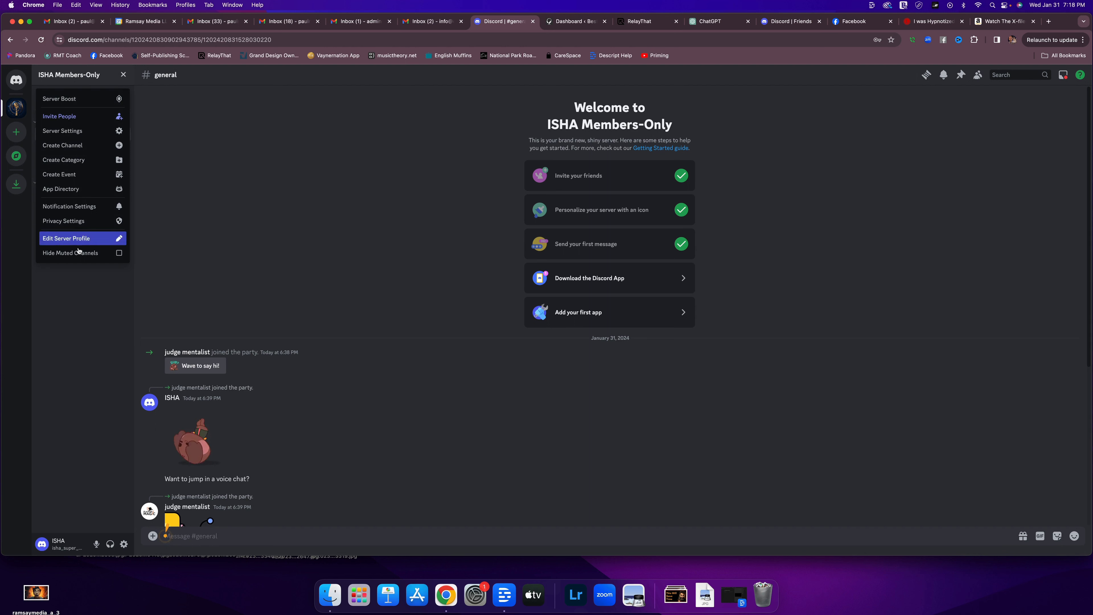
click(64, 131)
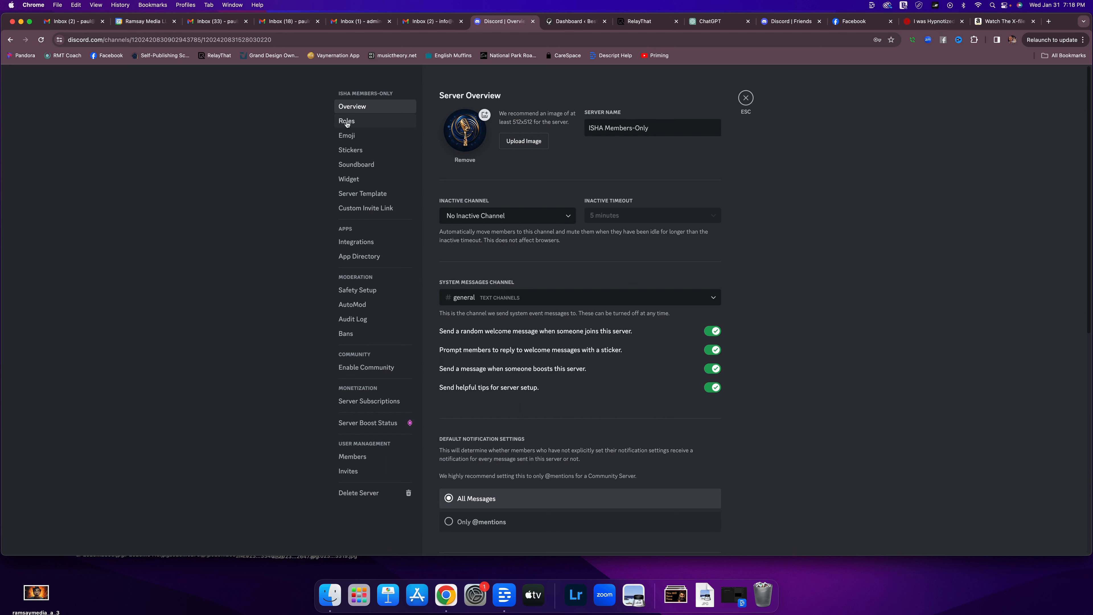
click(347, 121)
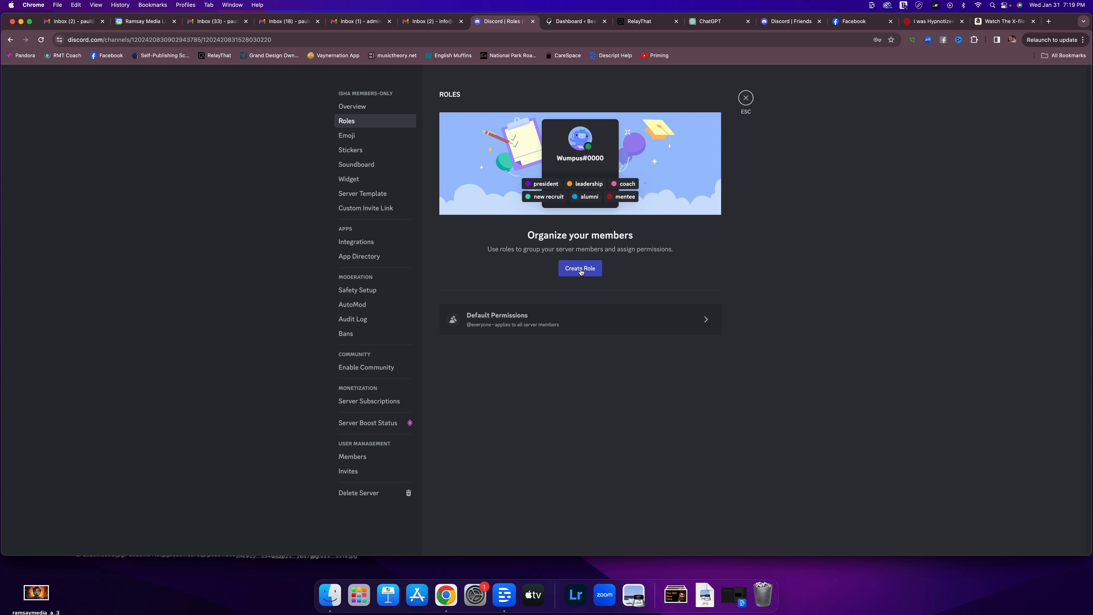
click(580, 268)
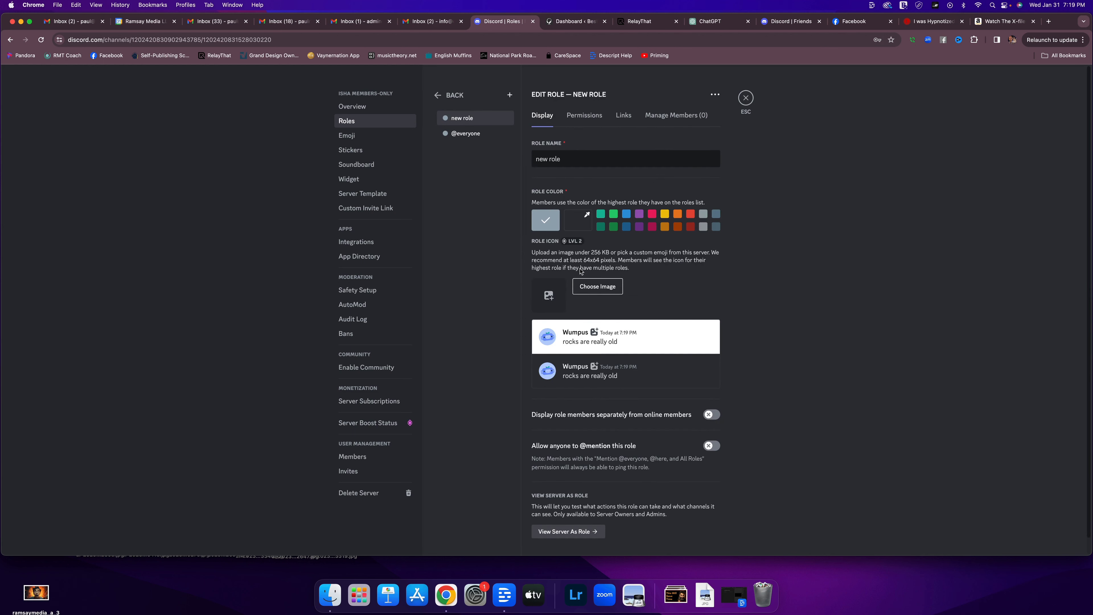
Name the new role Moderator and give it the dark purple role color
click(577, 160)
key(BackSpace)
key(BackSpace)
key(BackSpace)
key(BackSpace)
key(BackSpace)
key(BackSpace)
text(M)
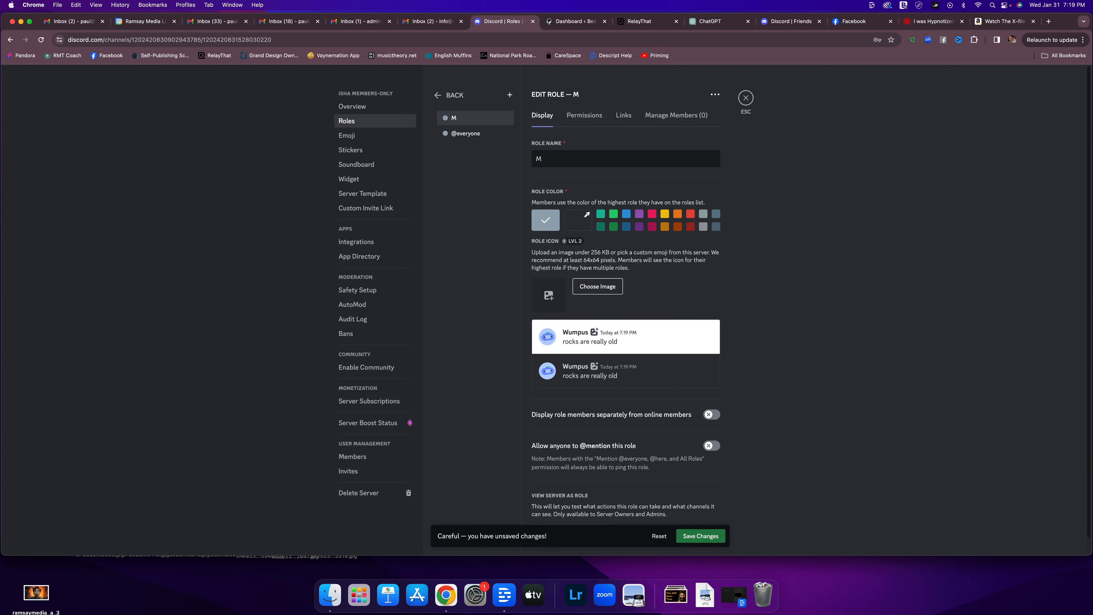
text(oderator)
click(638, 227)
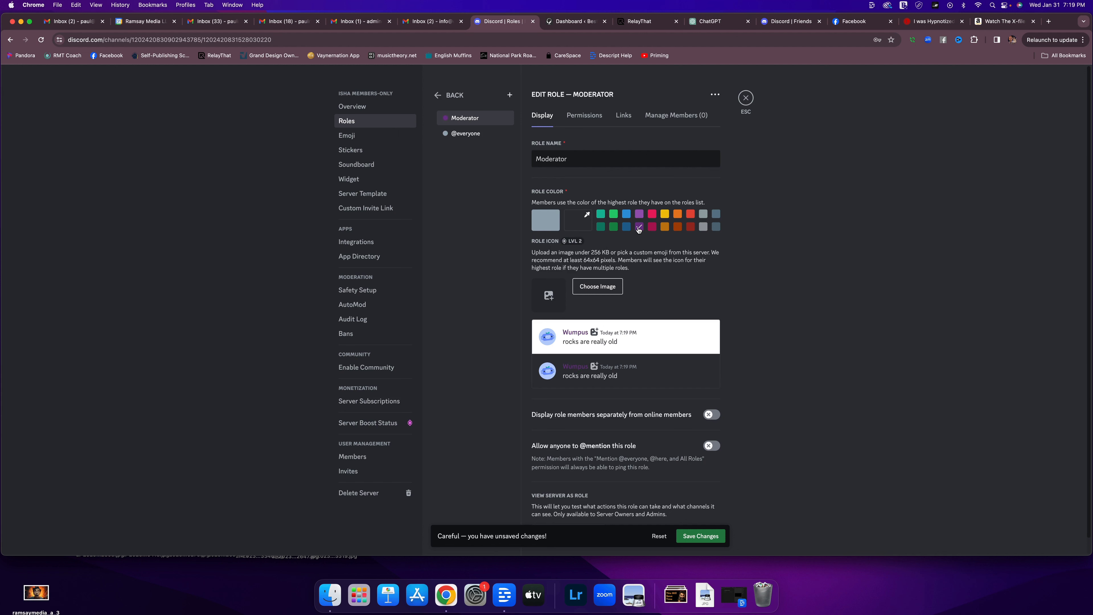
scroll(621, 243, down, 1)
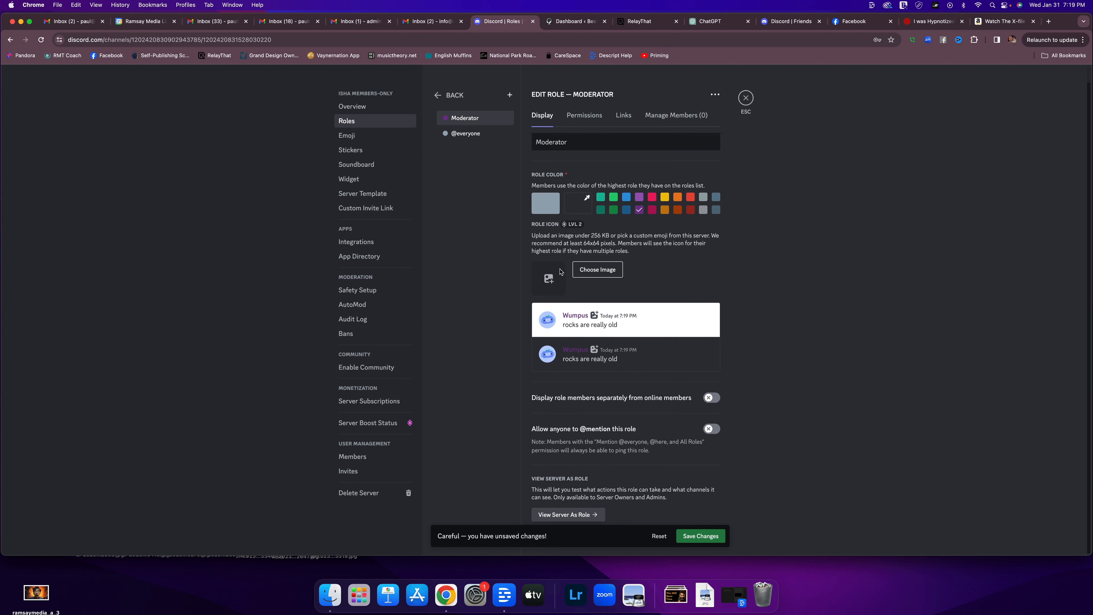
scroll(566, 404, up, 1)
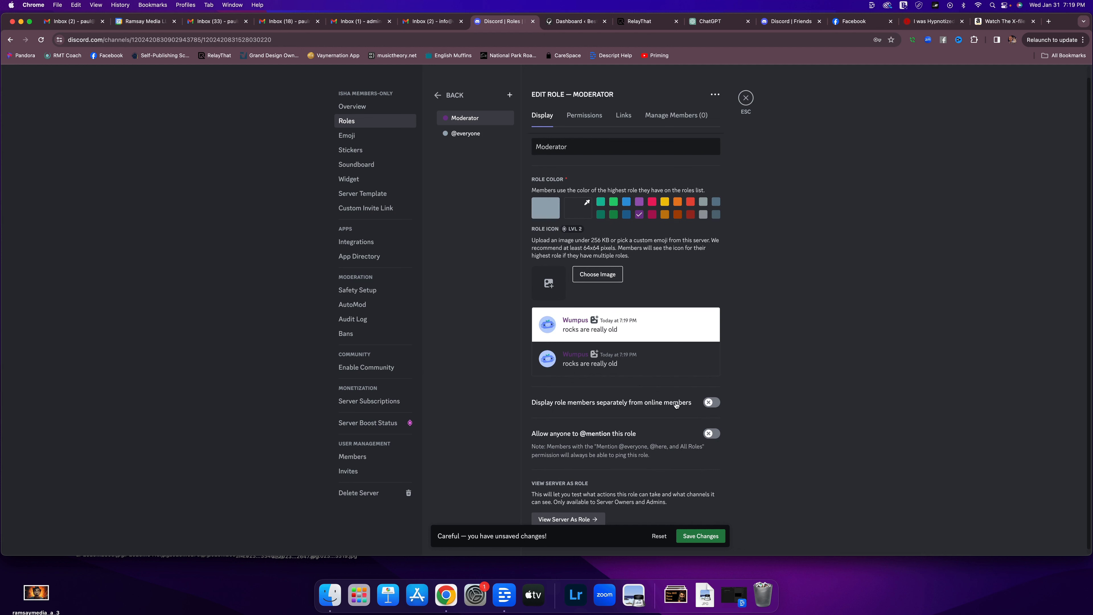
click(714, 404)
scroll(603, 438, down, 1)
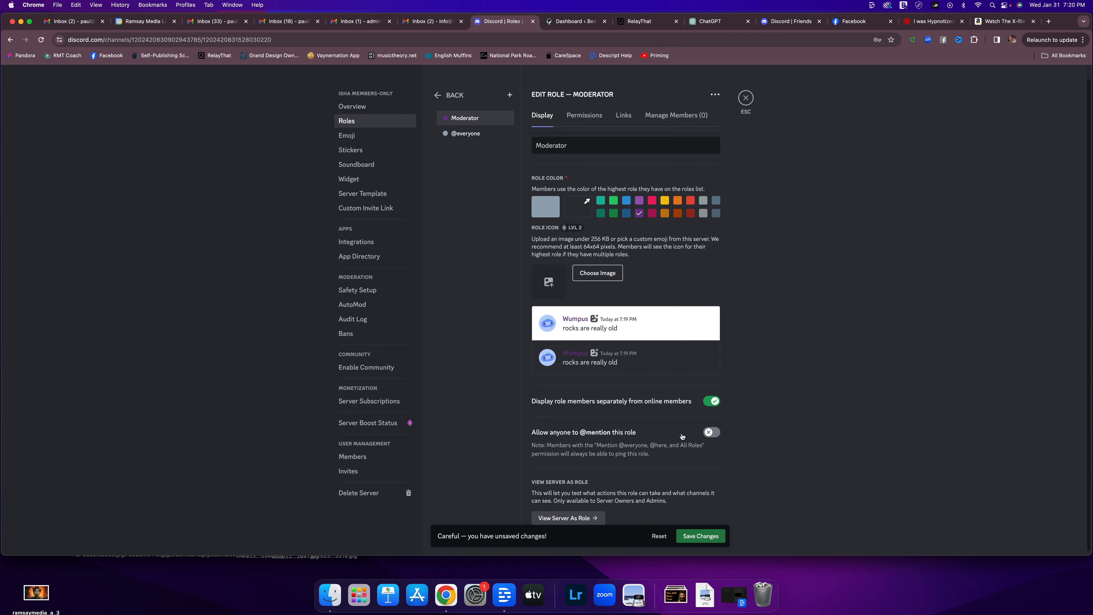
click(712, 433)
scroll(676, 439, down, 1)
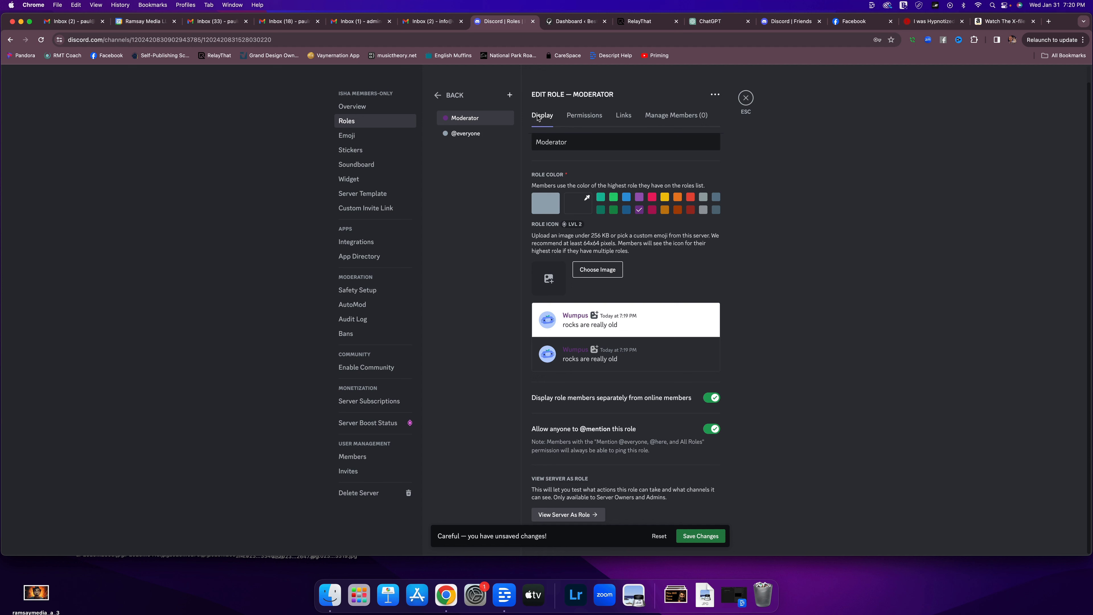
Grant the Moderator role the general permissions View Channels, Manage Channels, Create Expressions and Manage Expressions
click(584, 117)
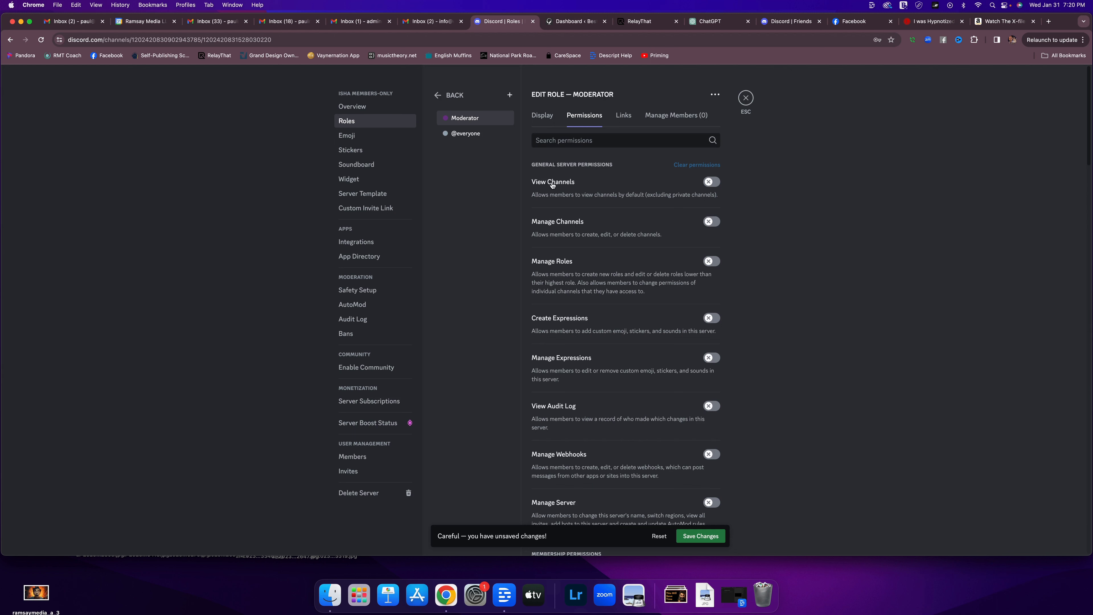
click(716, 185)
click(715, 223)
click(715, 322)
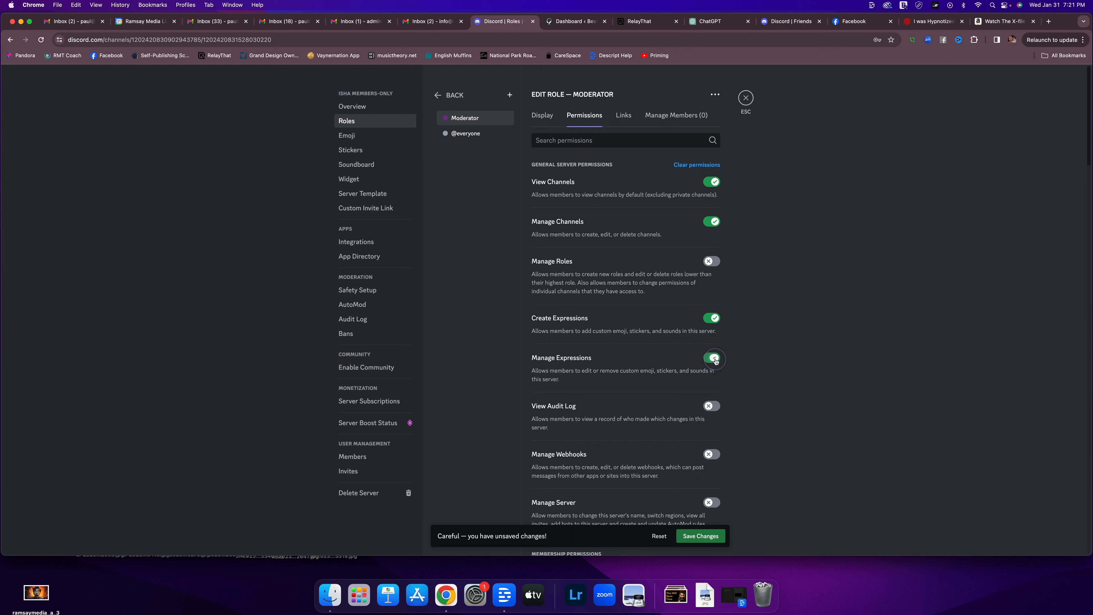
Enable the Create Invite and Change Nickname membership permissions for the Moderator role
scroll(637, 422, down, 2)
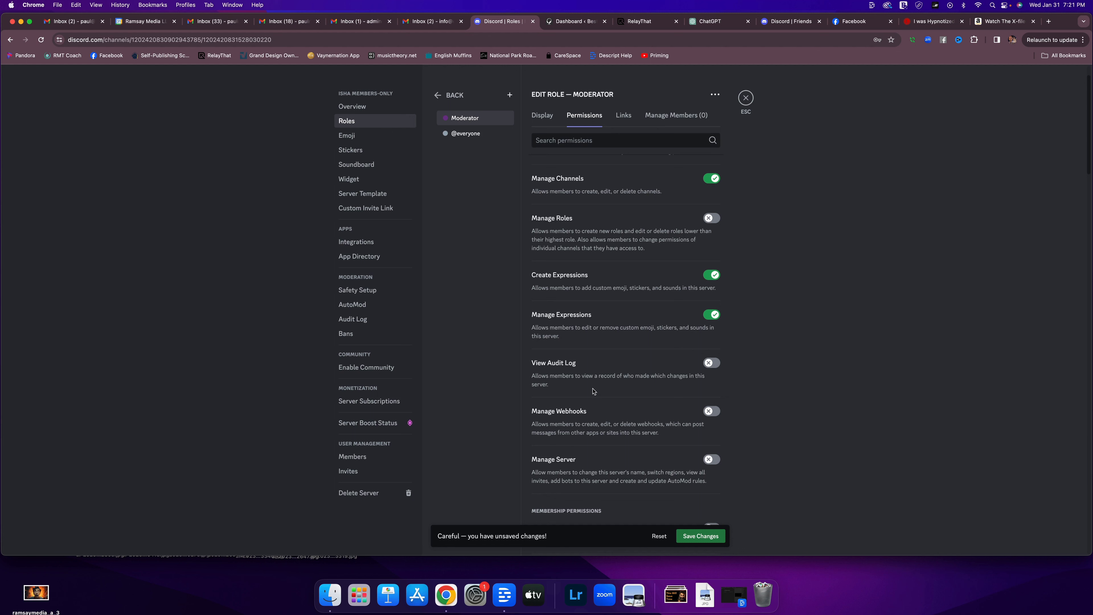
scroll(592, 391, down, 3)
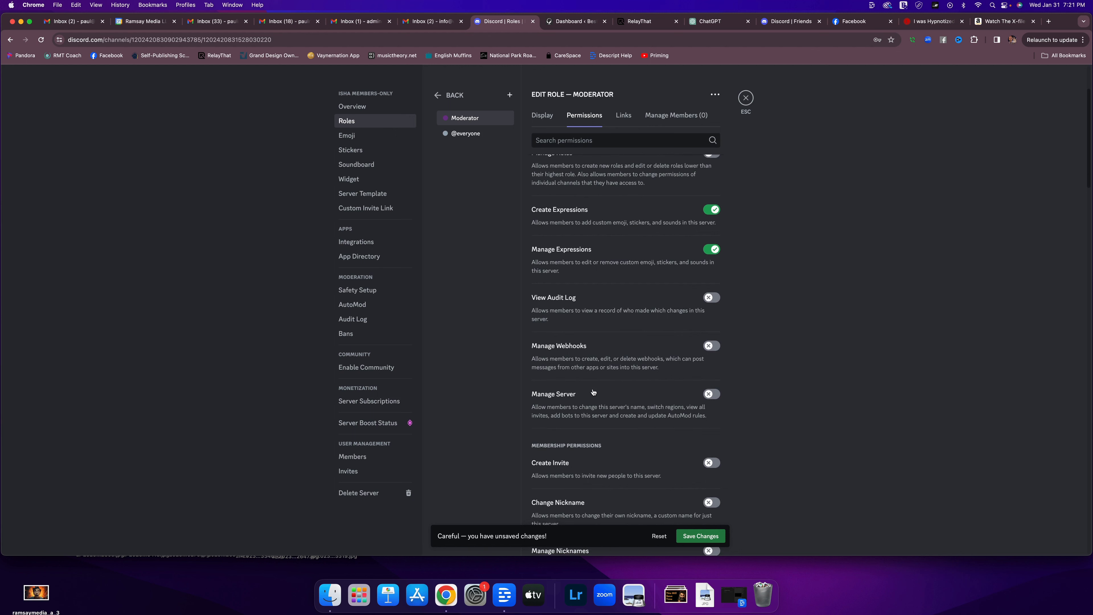
scroll(593, 391, down, 1)
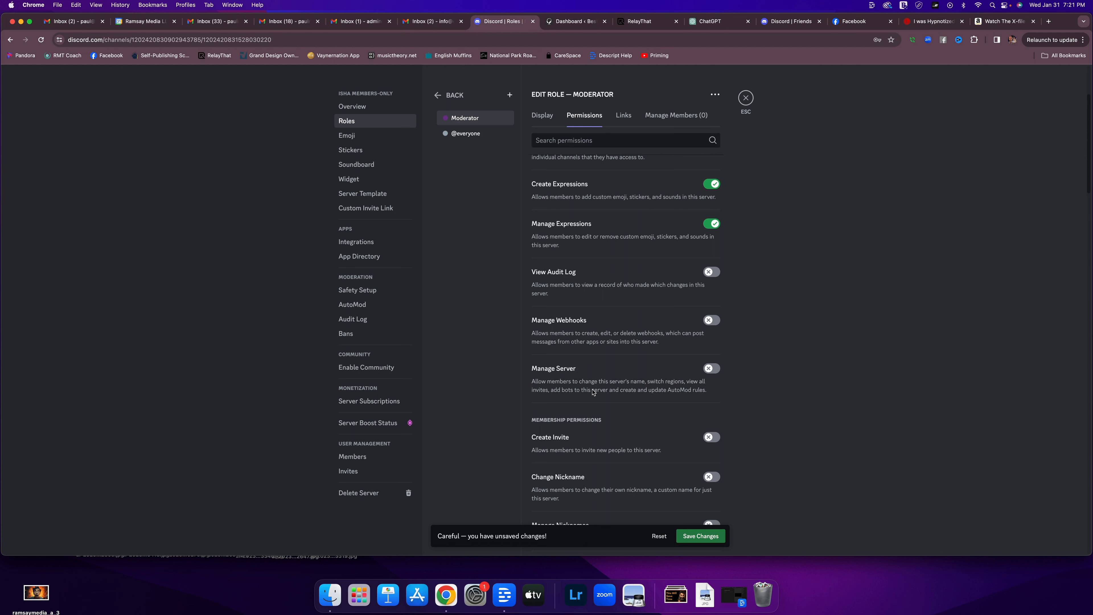
scroll(593, 392, down, 3)
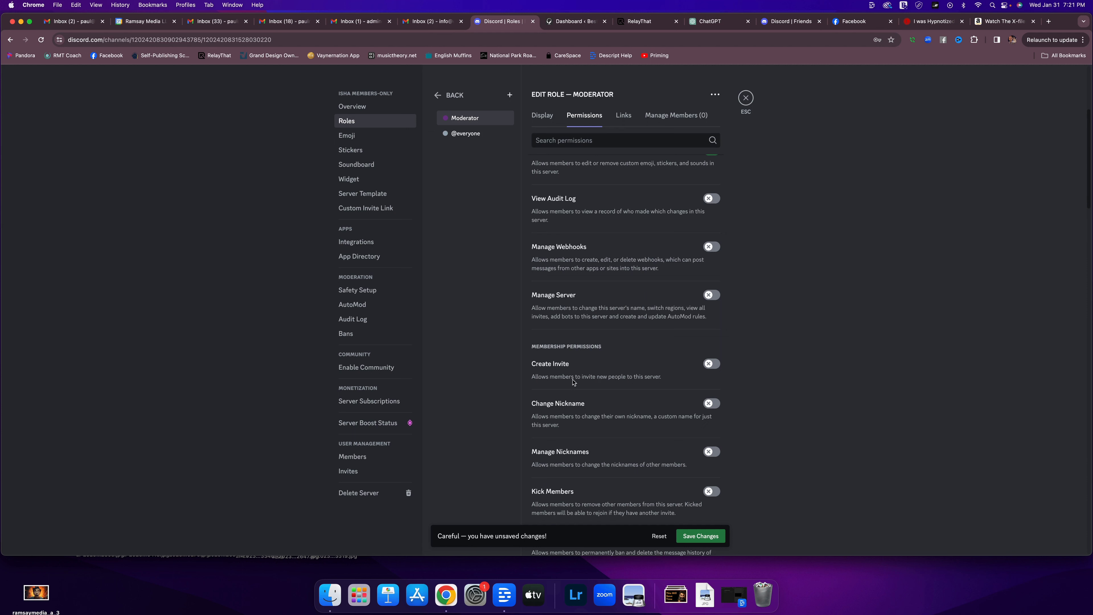
click(717, 366)
click(715, 404)
Enable the Kick Members, Ban Members and Timeout Members permissions for the Moderator role
scroll(653, 439, down, 3)
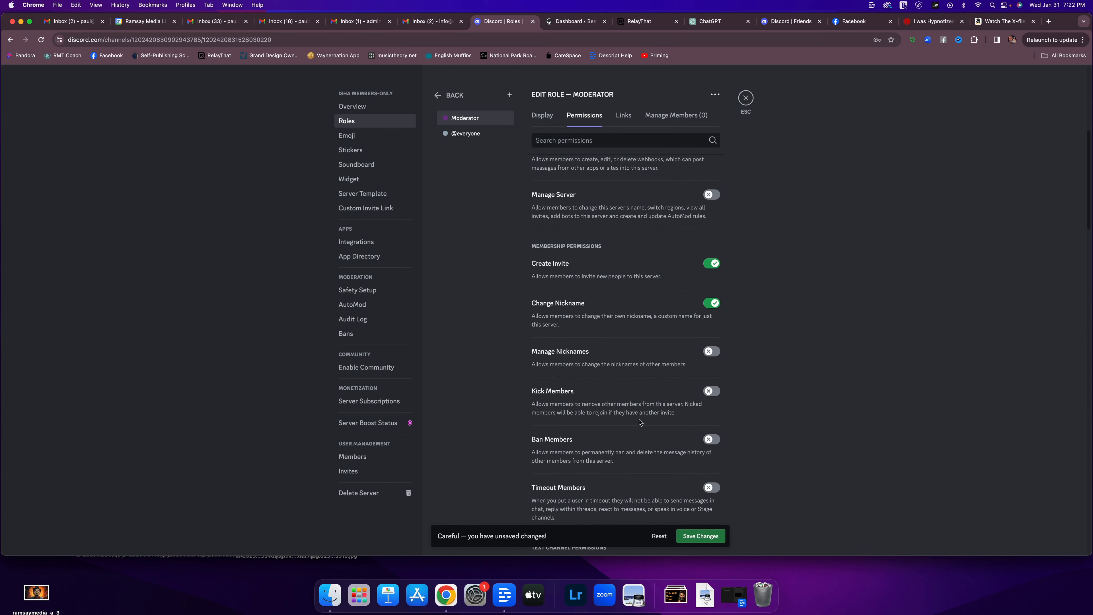
scroll(561, 411, down, 3)
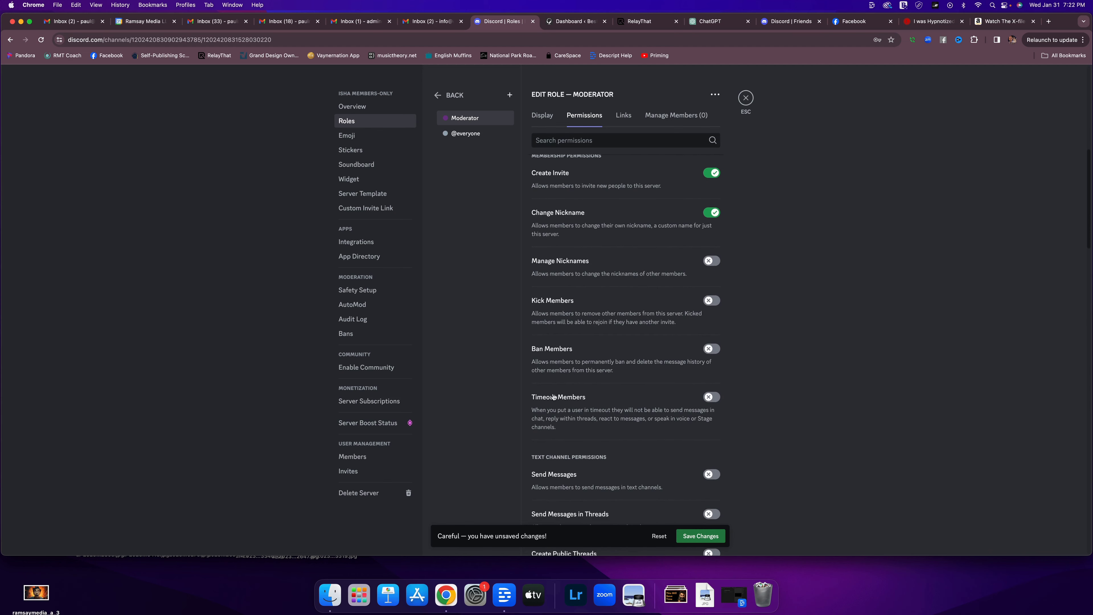
click(715, 302)
click(715, 350)
scroll(631, 356, down, 3)
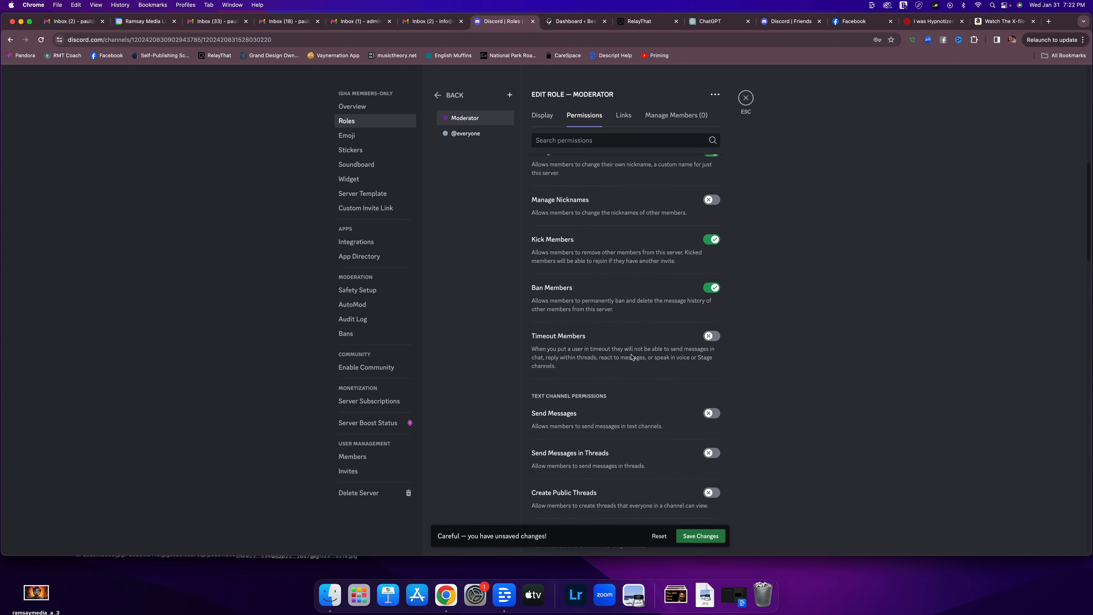
click(716, 339)
Enable the text channel permissions Send Messages, Send Messages in Threads and Create Public Threads for the Moderator role
scroll(682, 337, down, 3)
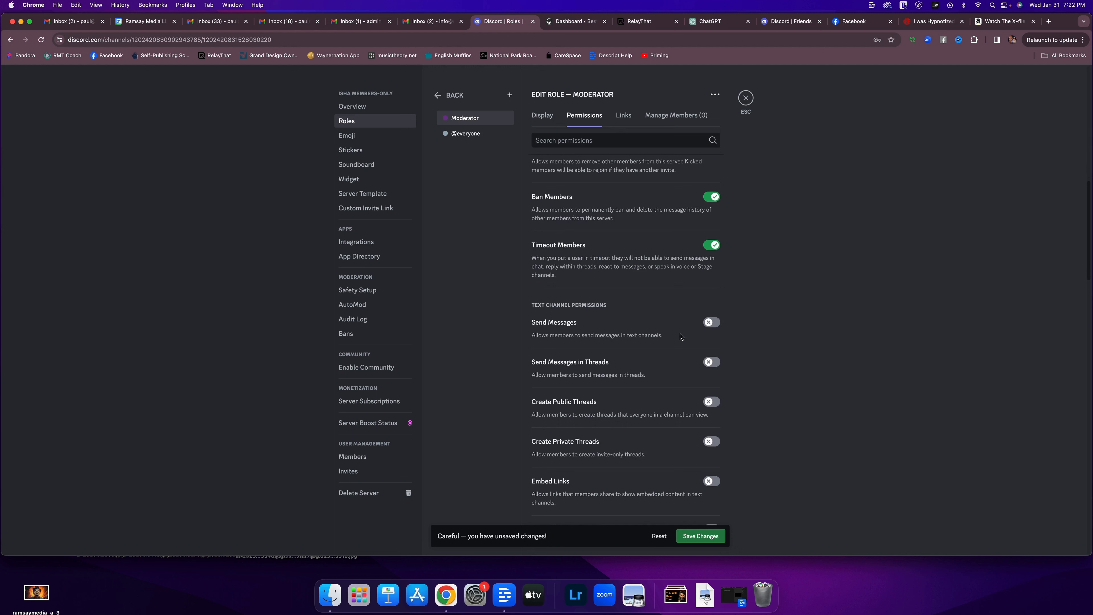
click(715, 326)
click(716, 366)
click(715, 402)
Allow the Moderator role to embed links and attach files in text channels
scroll(643, 430, down, 3)
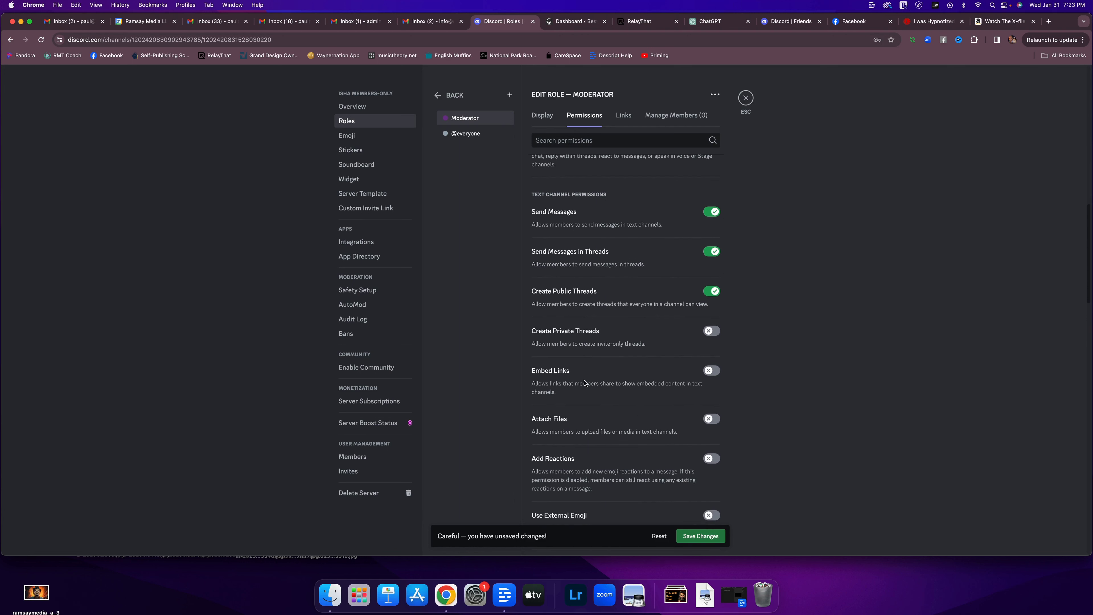
click(710, 371)
scroll(658, 398, down, 1)
click(712, 395)
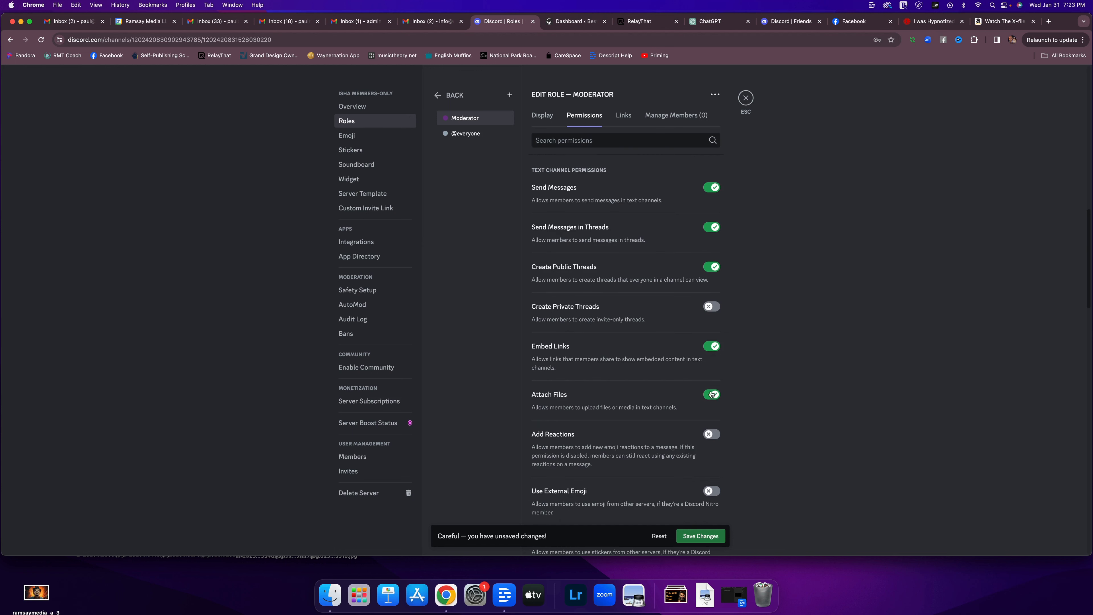
scroll(708, 394, down, 4)
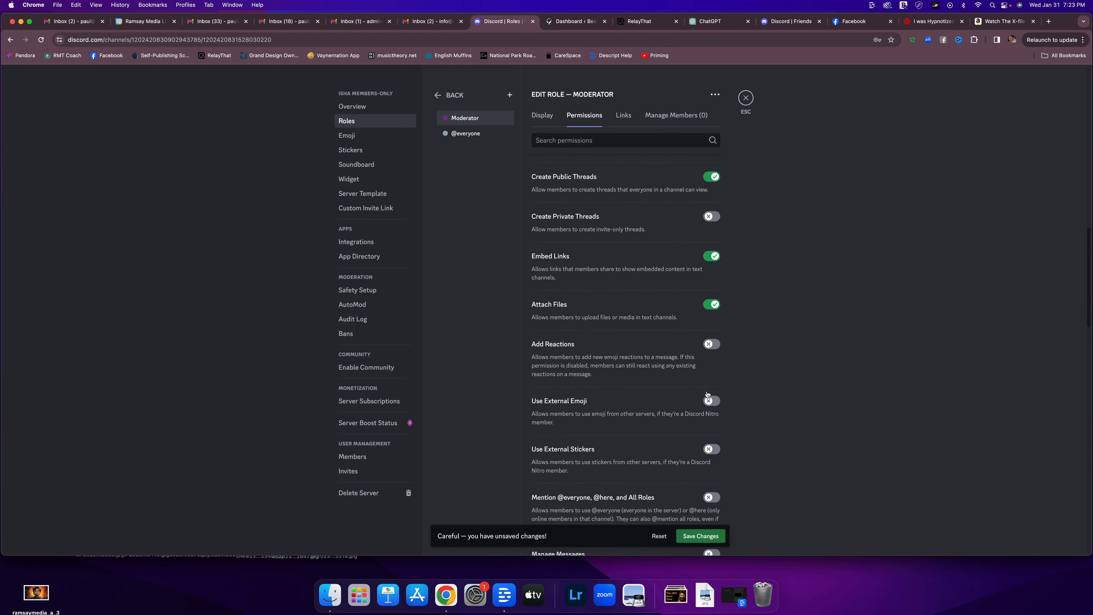
click(714, 344)
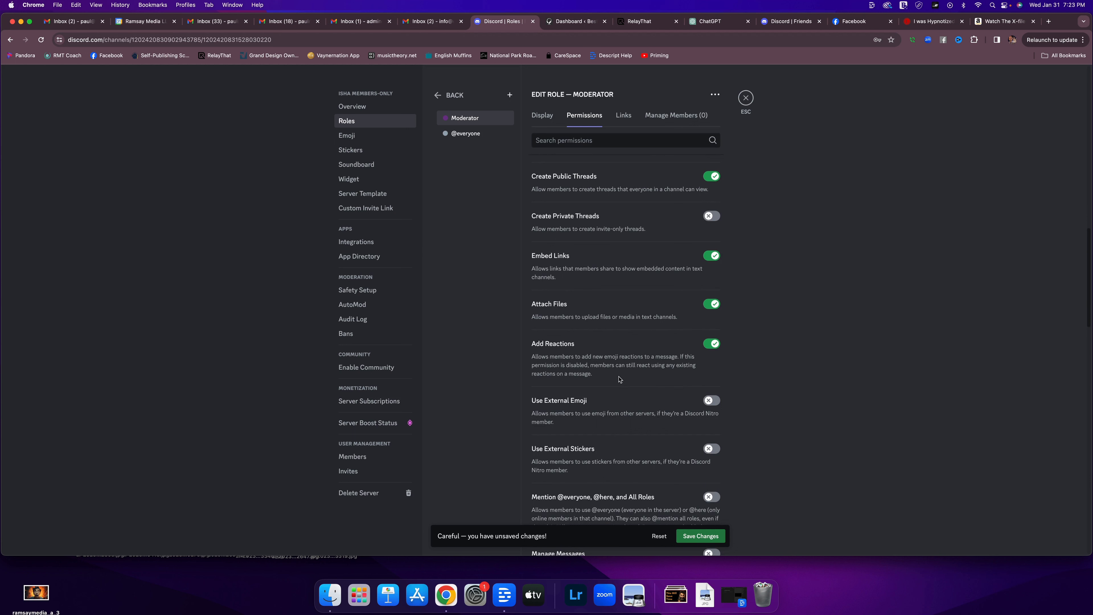
click(712, 400)
scroll(689, 395, down, 2)
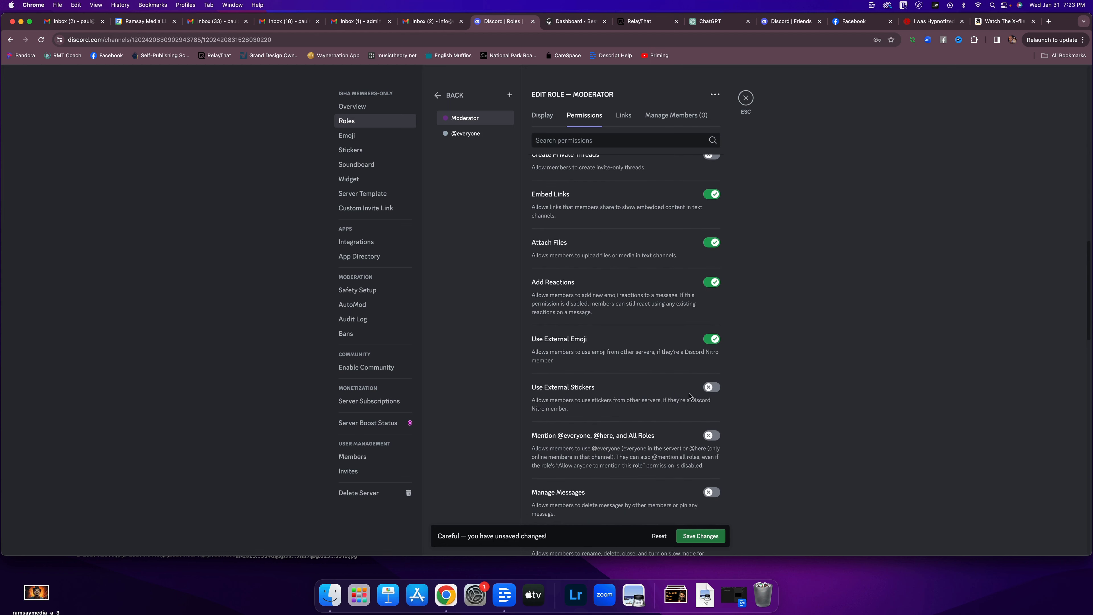
click(716, 388)
click(711, 435)
Enable the Read Message History permission for the Moderator role, leaving Manage Messages and Manage Threads off
scroll(689, 431, down, 4)
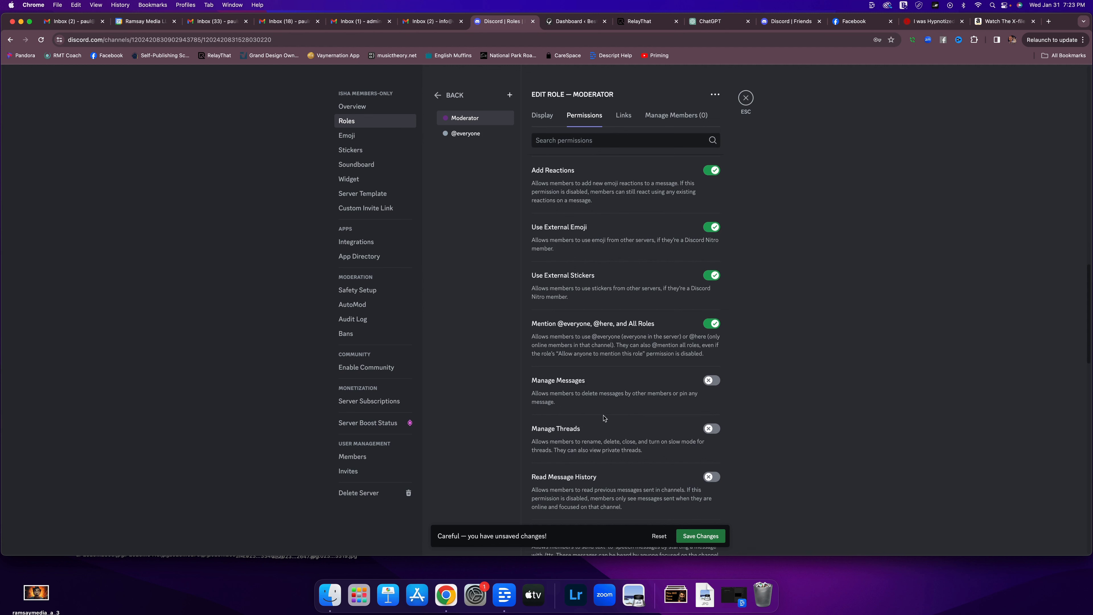
scroll(604, 419, down, 2)
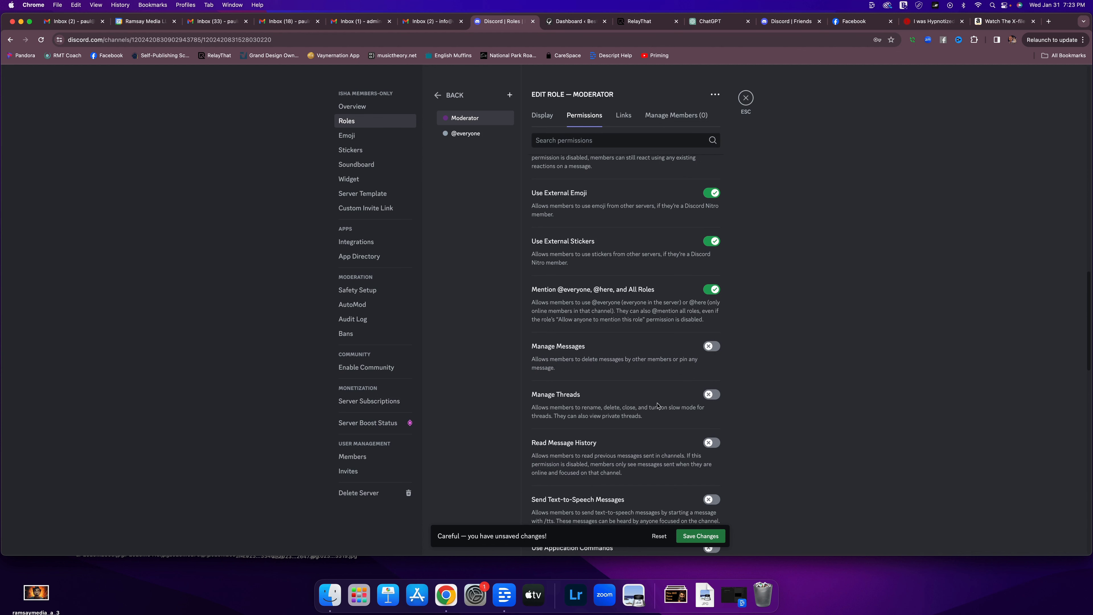
scroll(667, 405, down, 3)
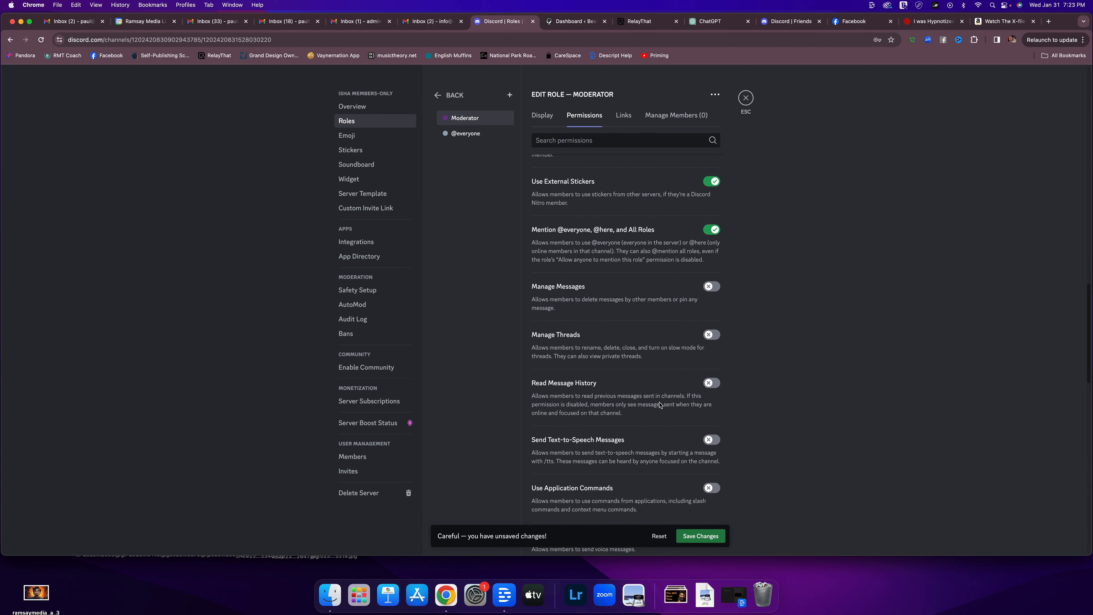
scroll(573, 393, down, 1)
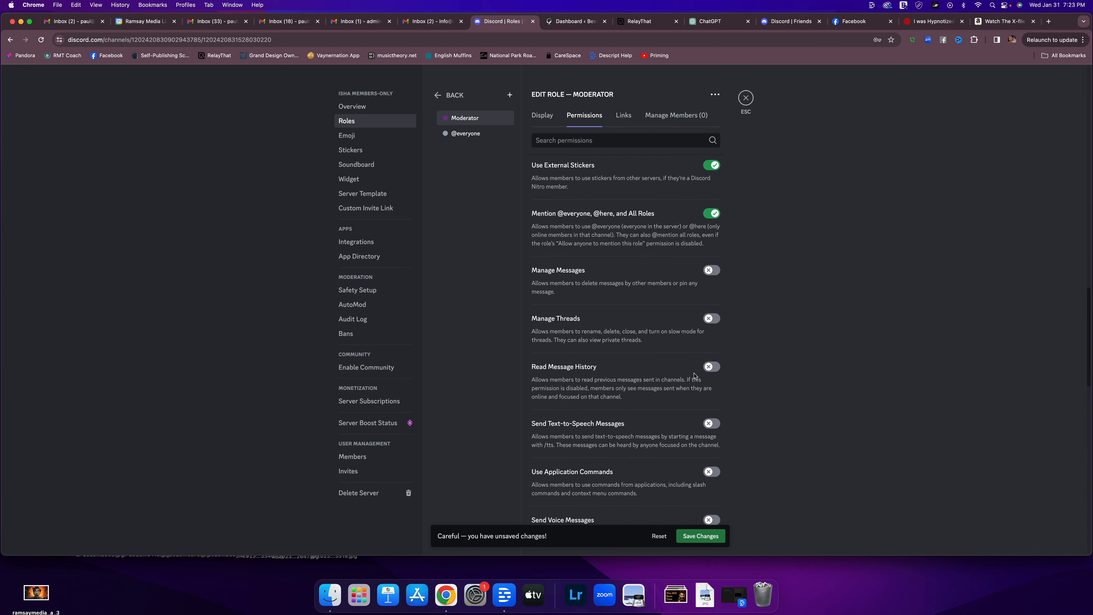
click(716, 369)
Enable the Send Voice Messages permission for the Moderator role
scroll(658, 405, down, 3)
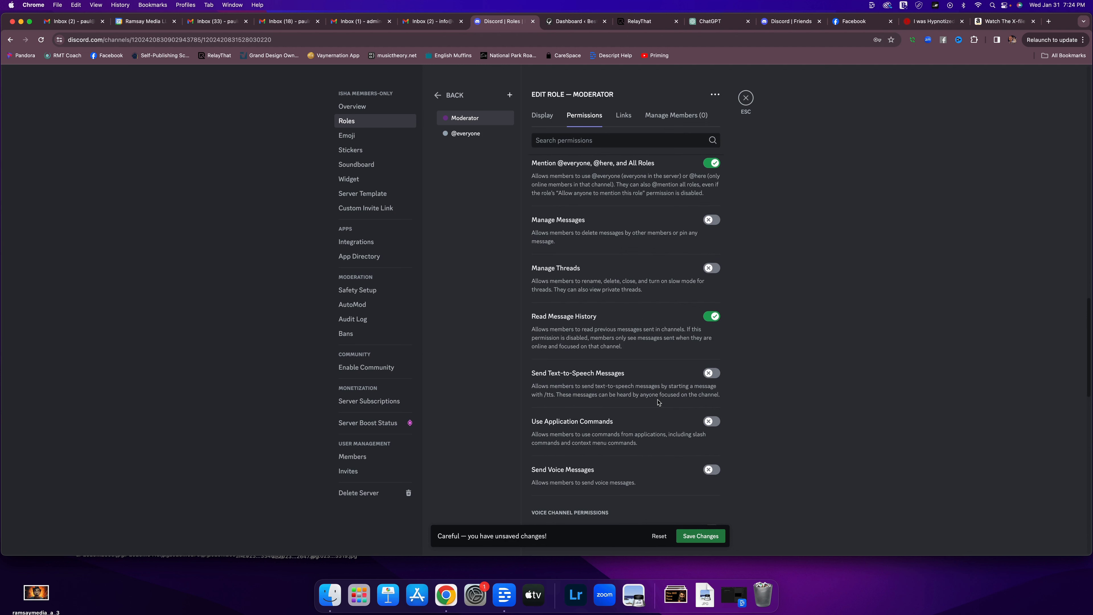
scroll(658, 402, down, 2)
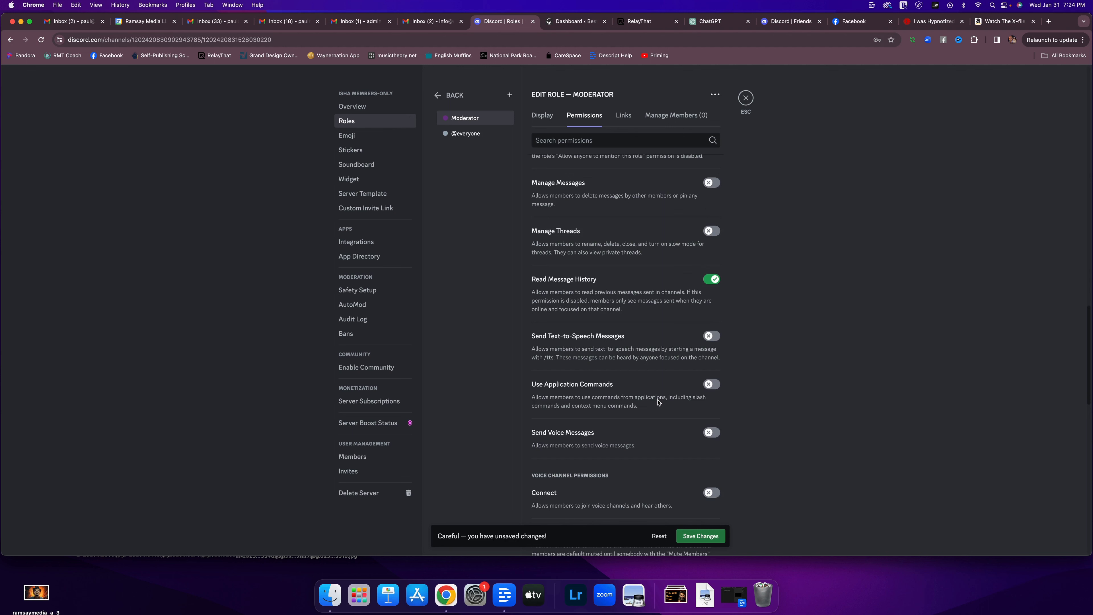
scroll(658, 403, down, 1)
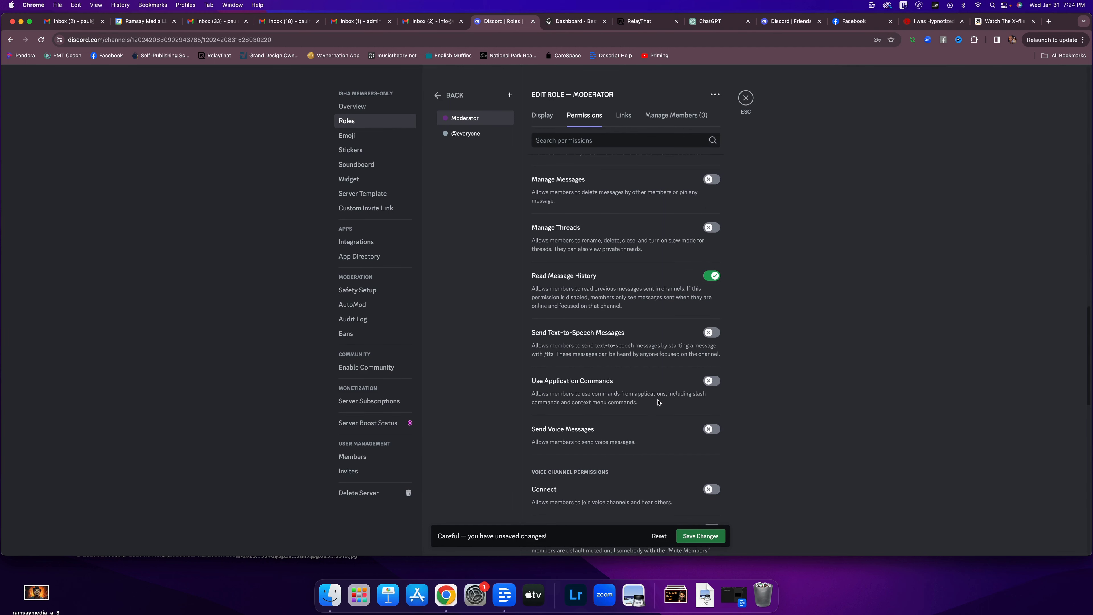
scroll(658, 403, down, 2)
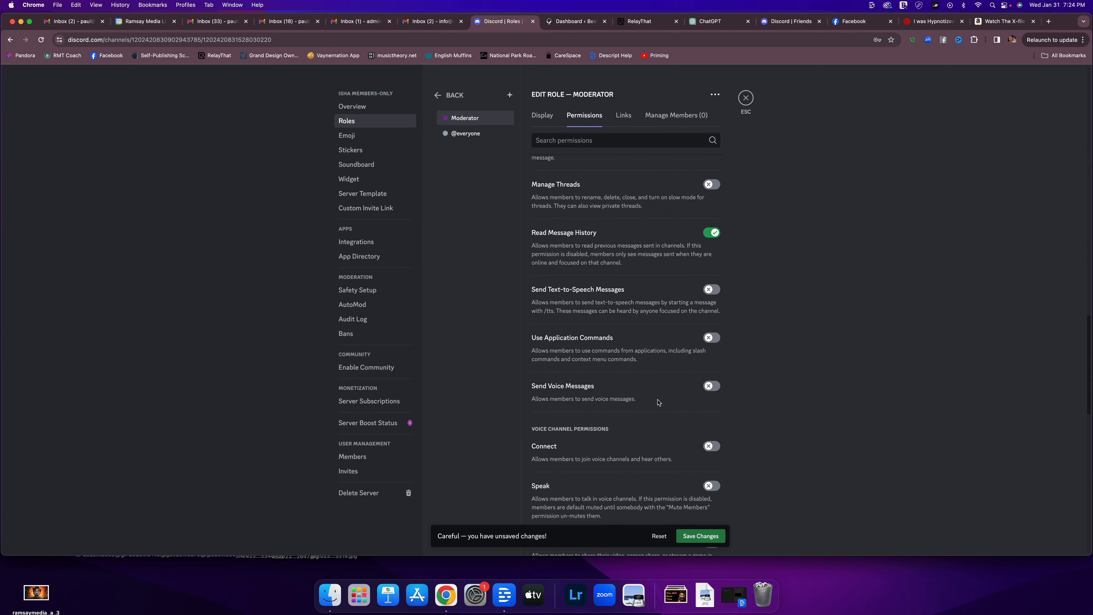
scroll(703, 382, down, 1)
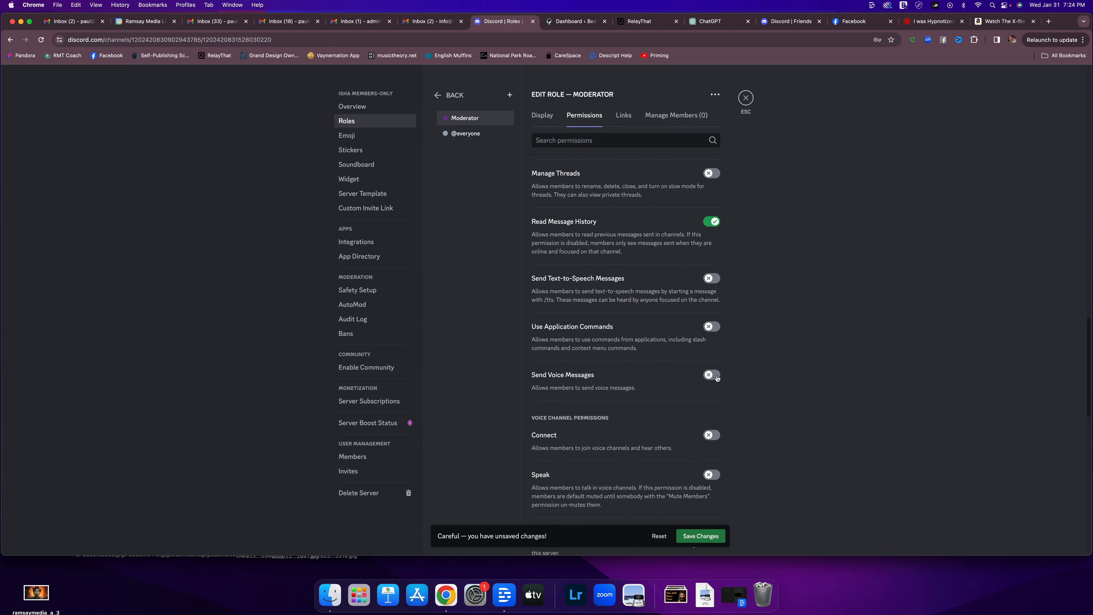
click(712, 375)
scroll(673, 414, down, 1)
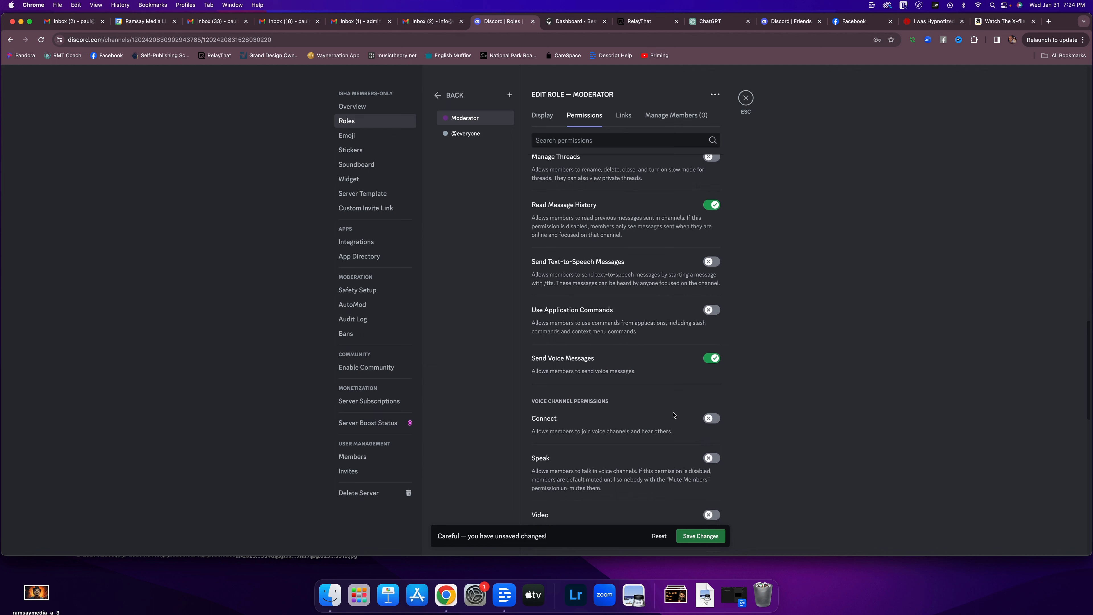
Enable the Connect, Speak and Video voice channel permissions for the Moderator role
scroll(674, 414, down, 2)
click(713, 394)
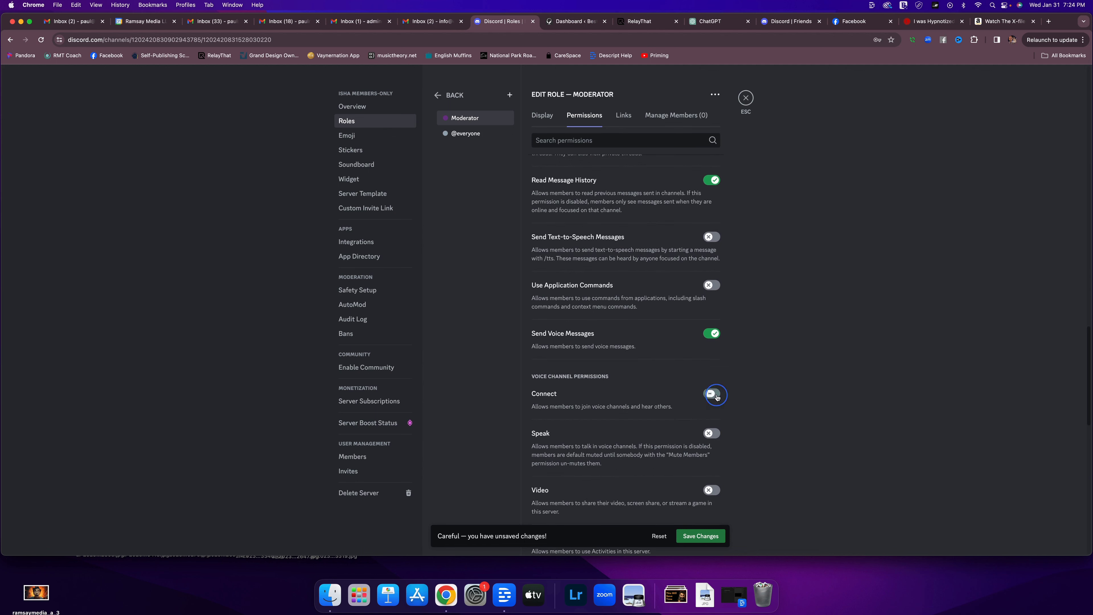
scroll(650, 411, down, 3)
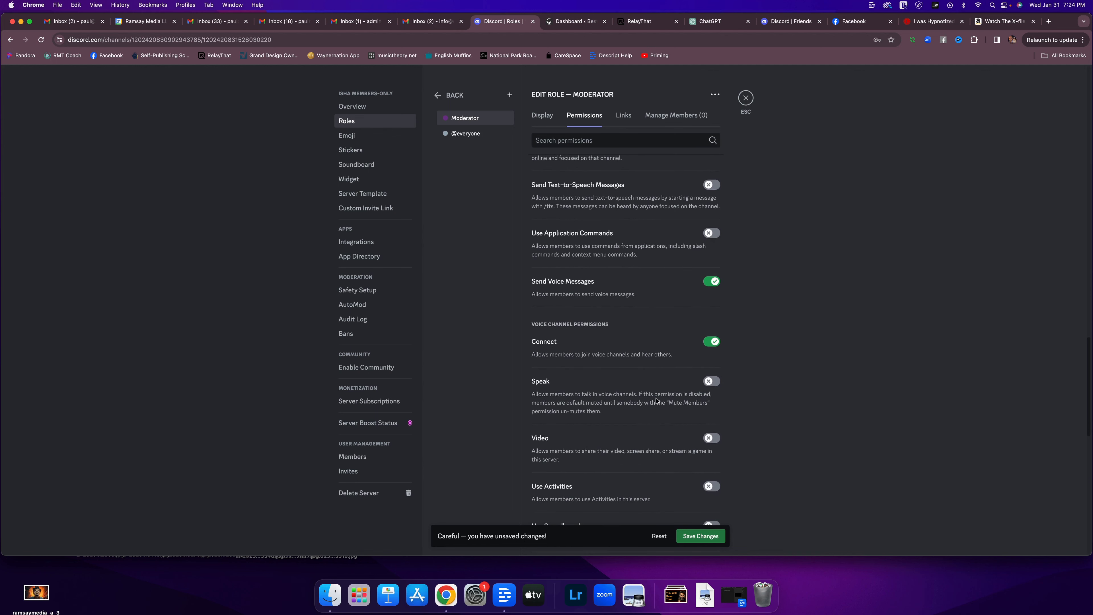
click(717, 384)
scroll(663, 394, down, 3)
click(714, 390)
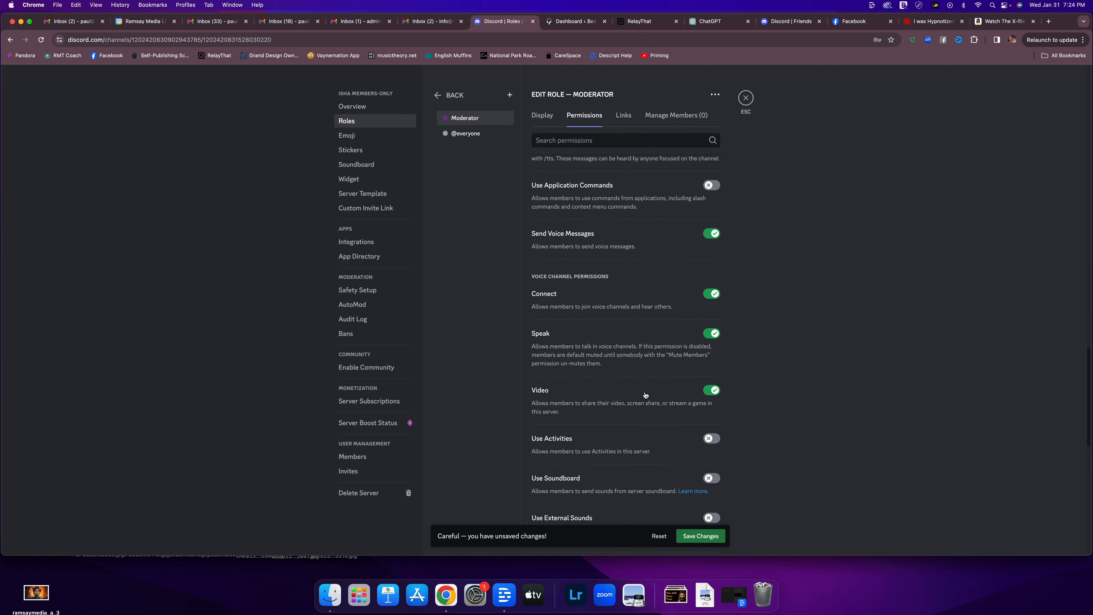
Enable Mute Members for the Moderator role, leaving the activity, soundboard, external sounds, voice activity and priority speaker permissions off
scroll(645, 395, down, 3)
scroll(645, 395, down, 4)
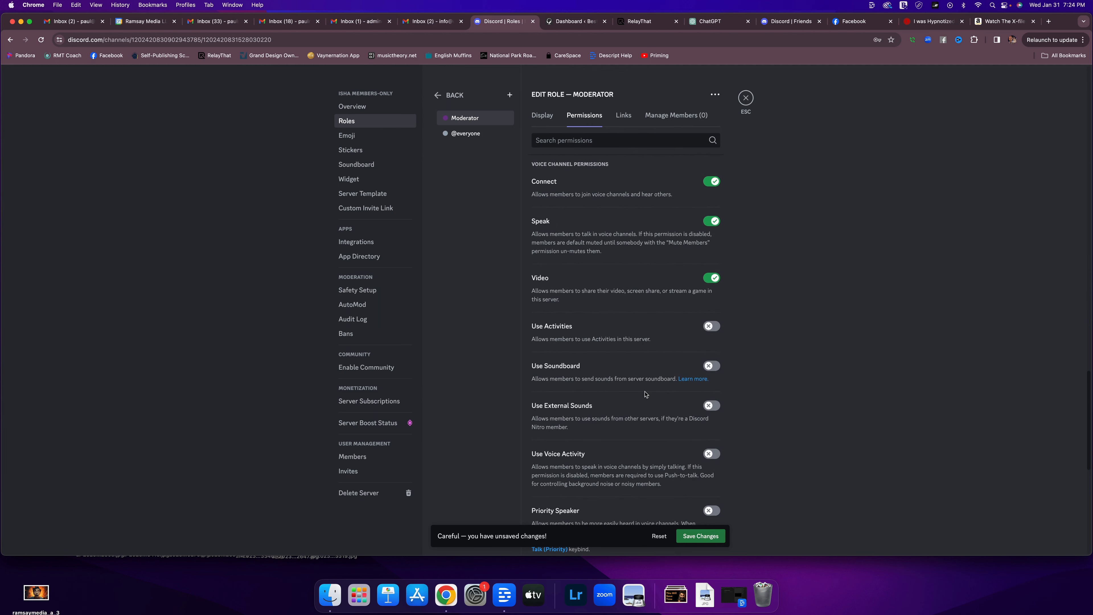
scroll(645, 395, down, 3)
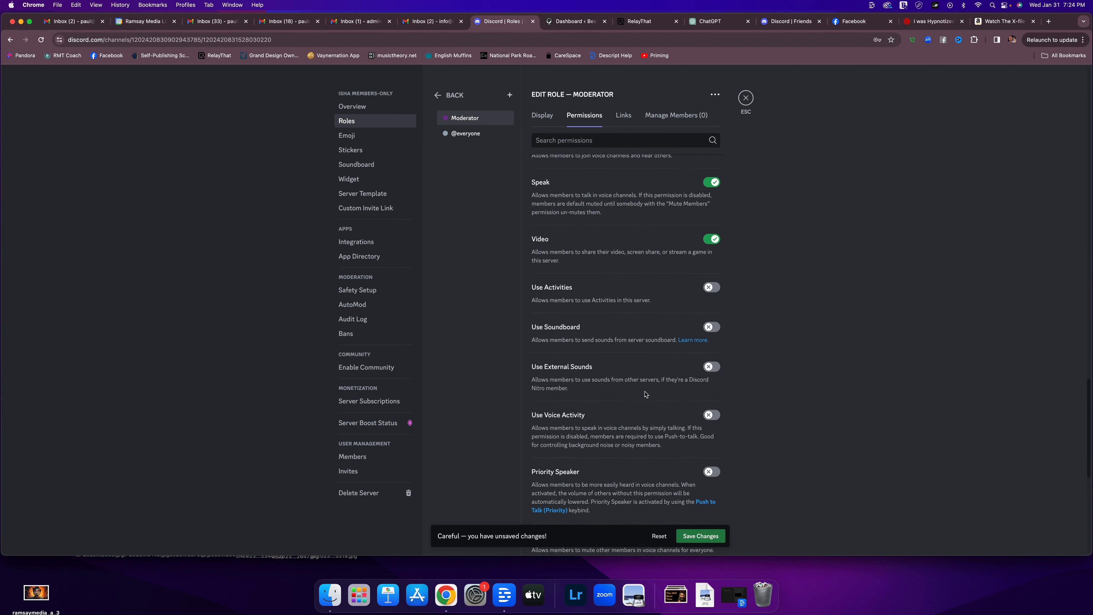
scroll(645, 395, down, 2)
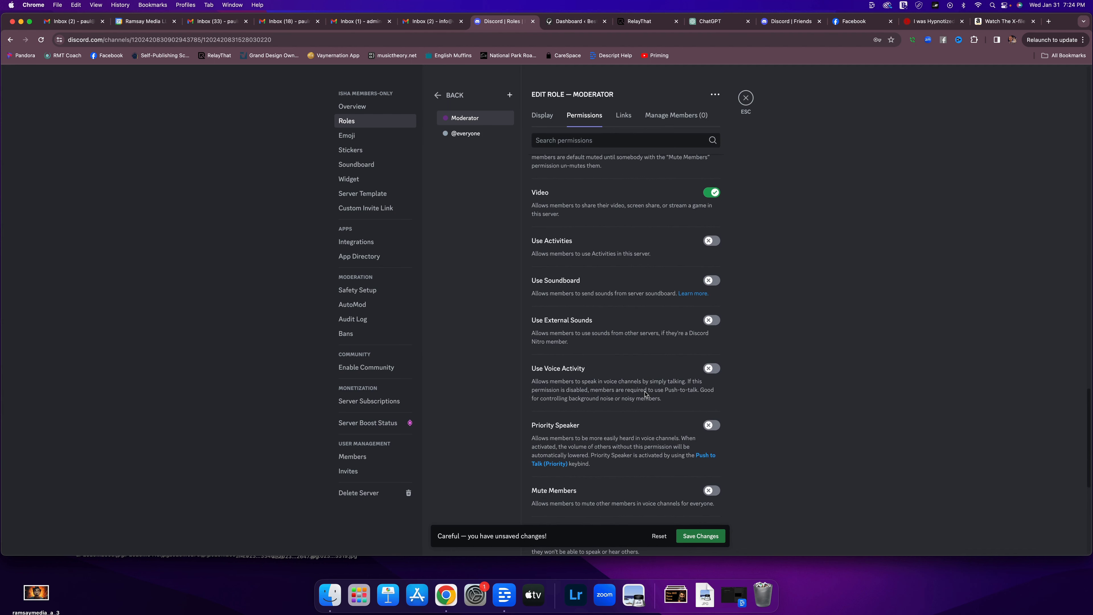
scroll(645, 394, down, 3)
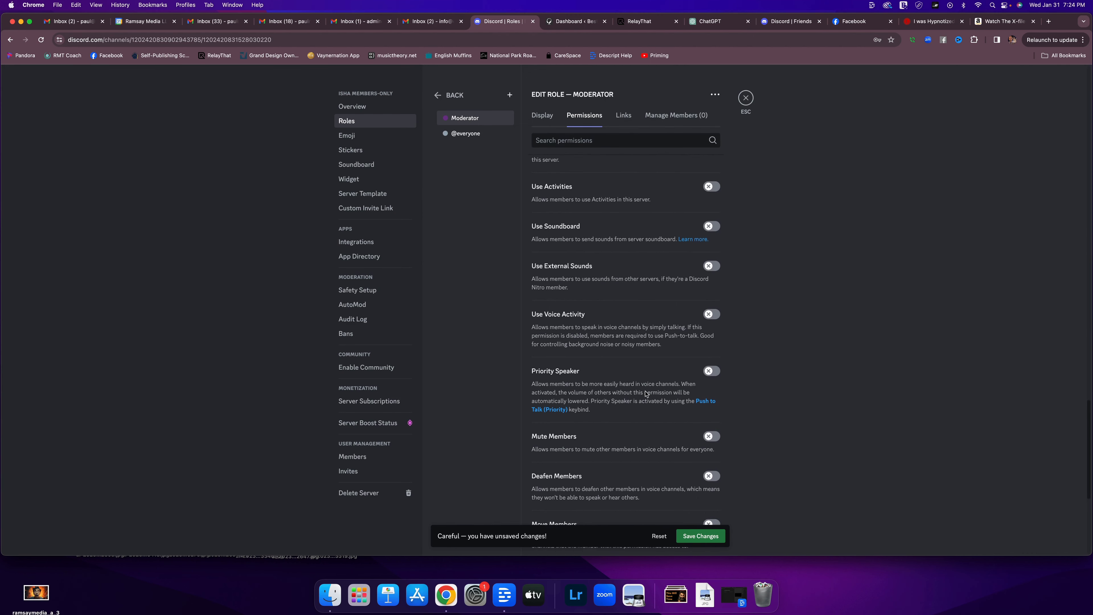
scroll(645, 394, down, 1)
scroll(645, 394, down, 1)
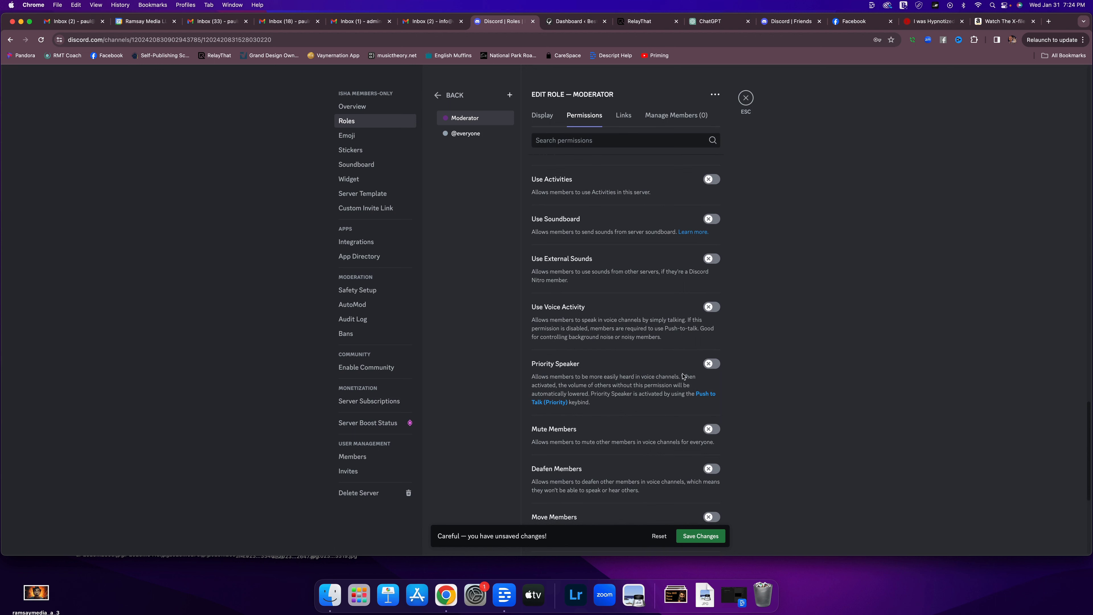
scroll(717, 366, down, 3)
click(718, 399)
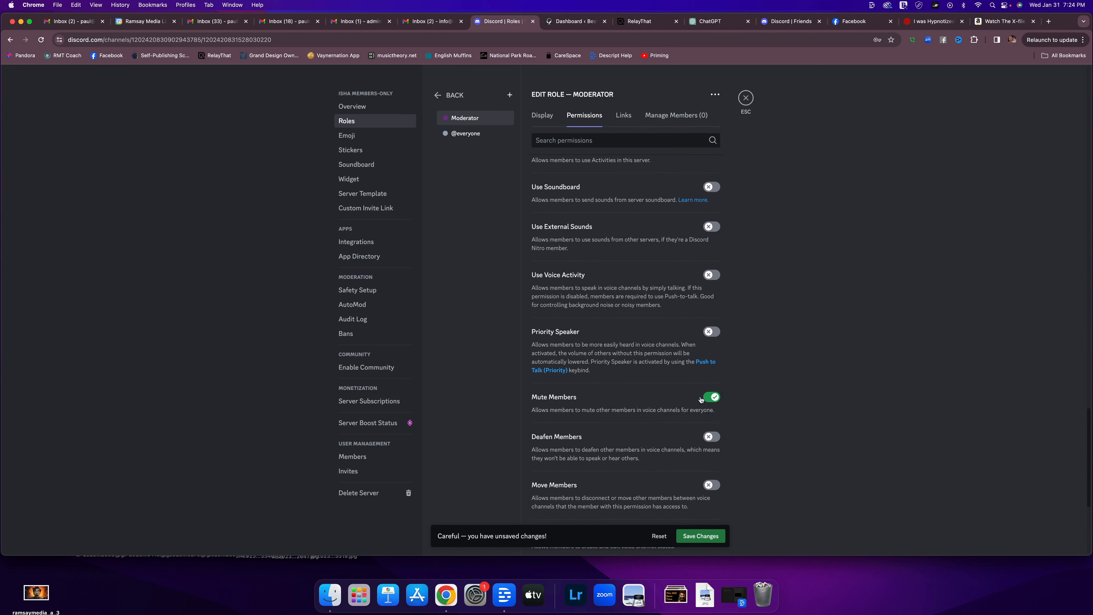
Enable the Move Members permission for the Moderator role, leaving Deafen Members off
scroll(675, 397, down, 3)
scroll(676, 397, down, 3)
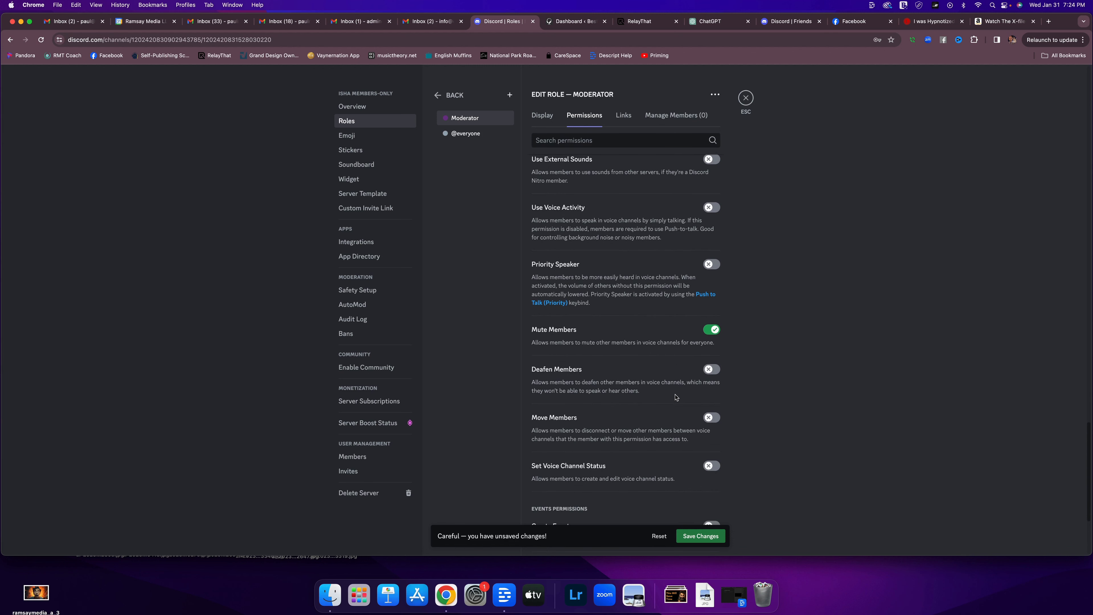
scroll(676, 396, down, 2)
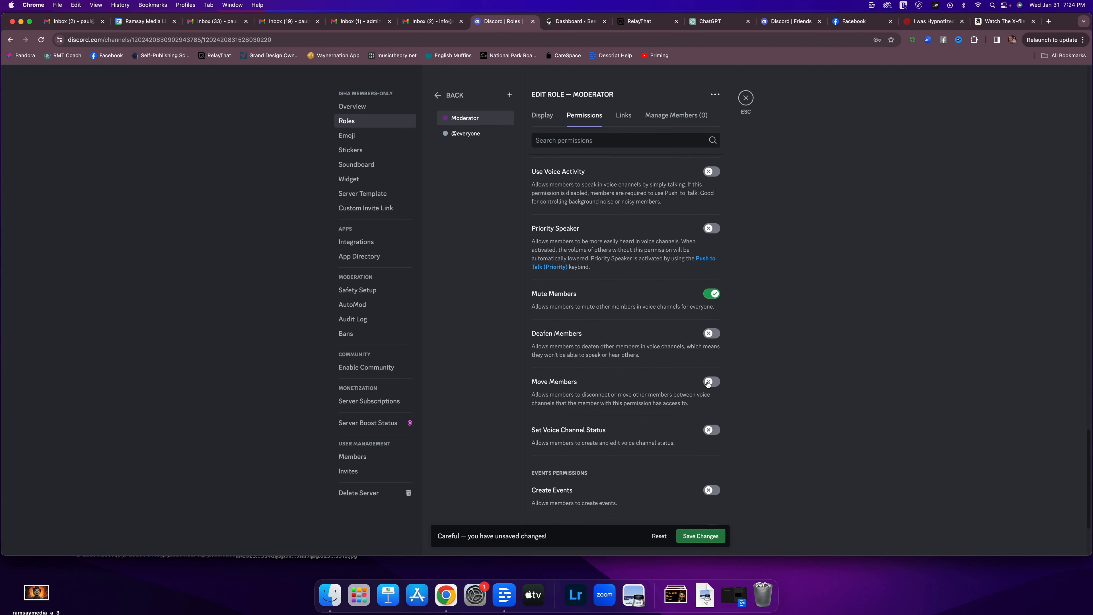
click(717, 384)
Enable the Create Events and Manage Events permissions for the Moderator role, leaving Administrator off
scroll(654, 385, down, 5)
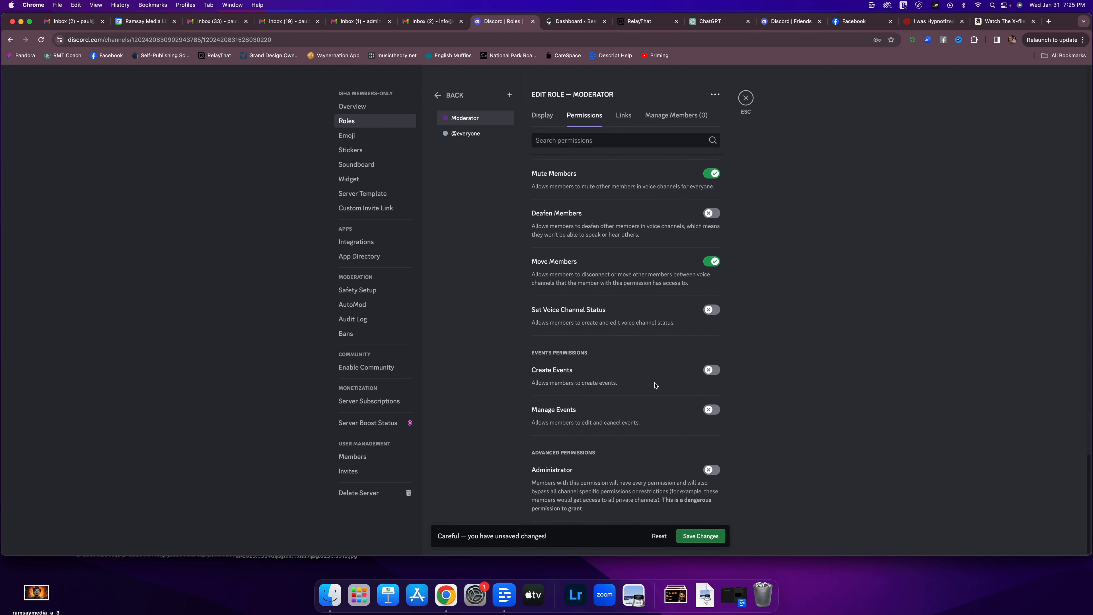
click(713, 372)
click(711, 411)
Check the Moderator role's link requirements and member assignments, and save the role changes
click(624, 117)
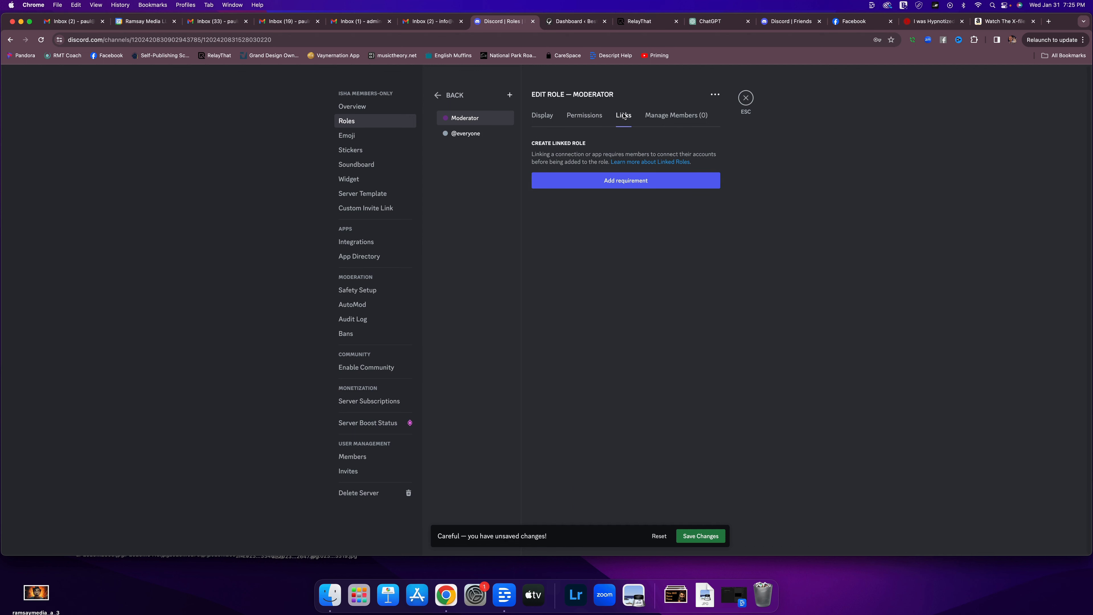
click(671, 118)
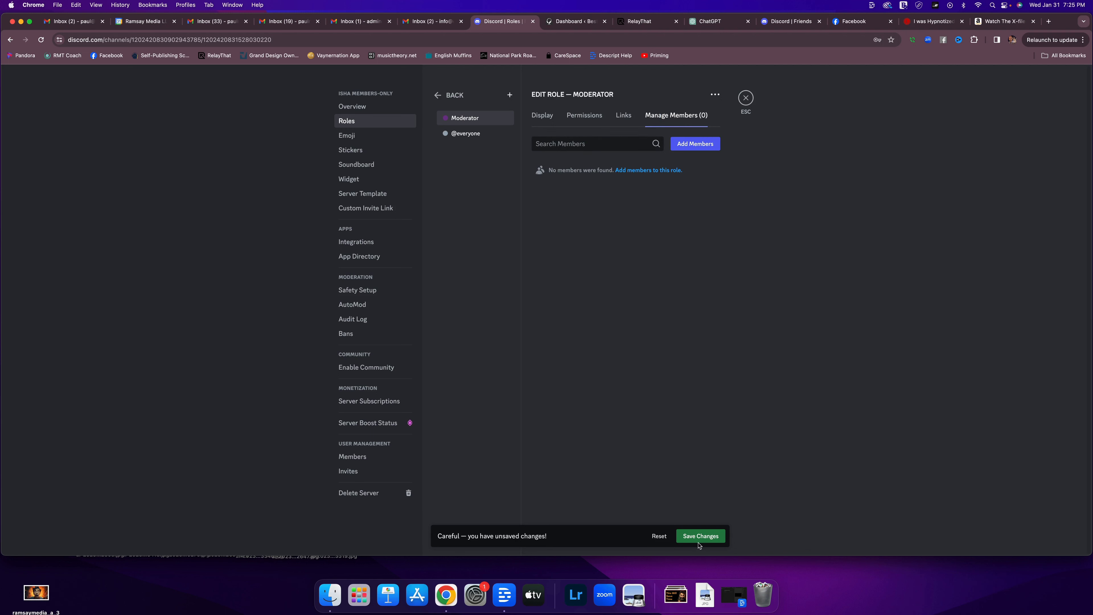
click(693, 536)
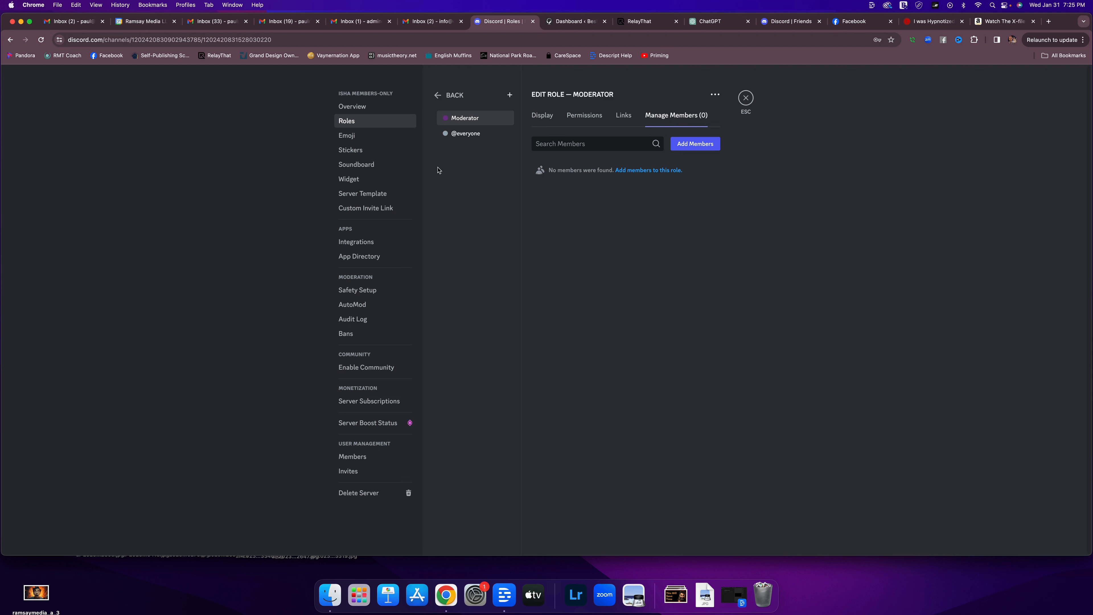
Leave the server settings and show the member list in the general channel
click(449, 96)
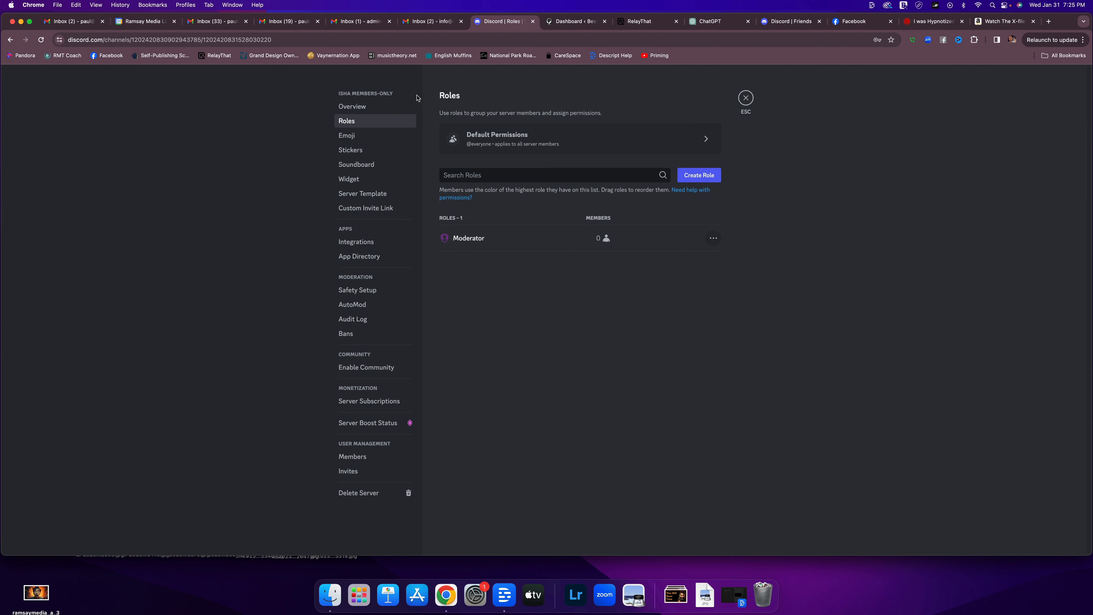
click(746, 98)
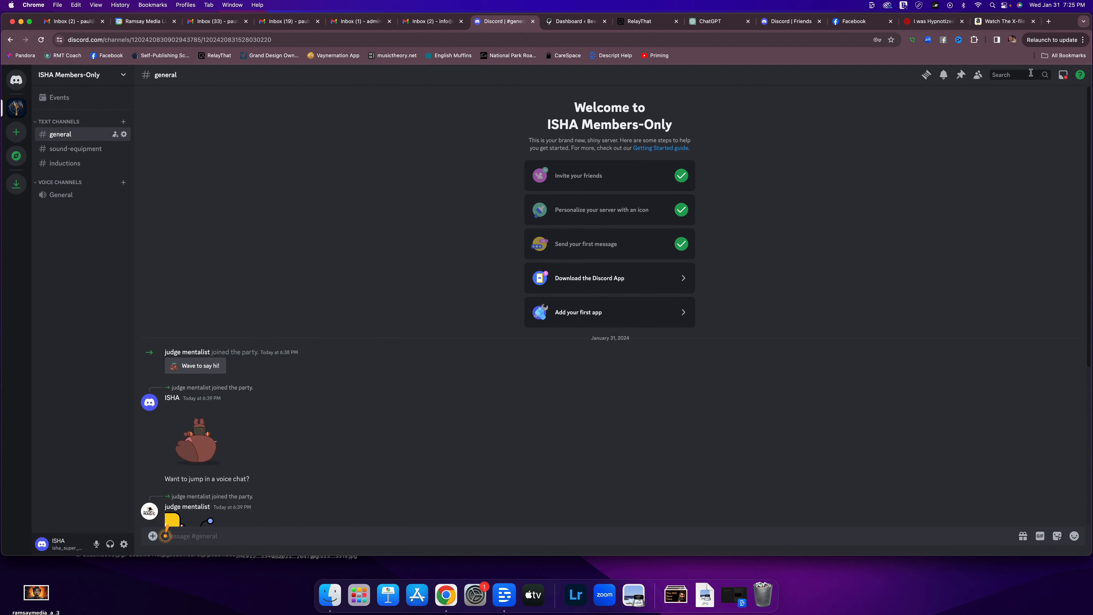
click(978, 76)
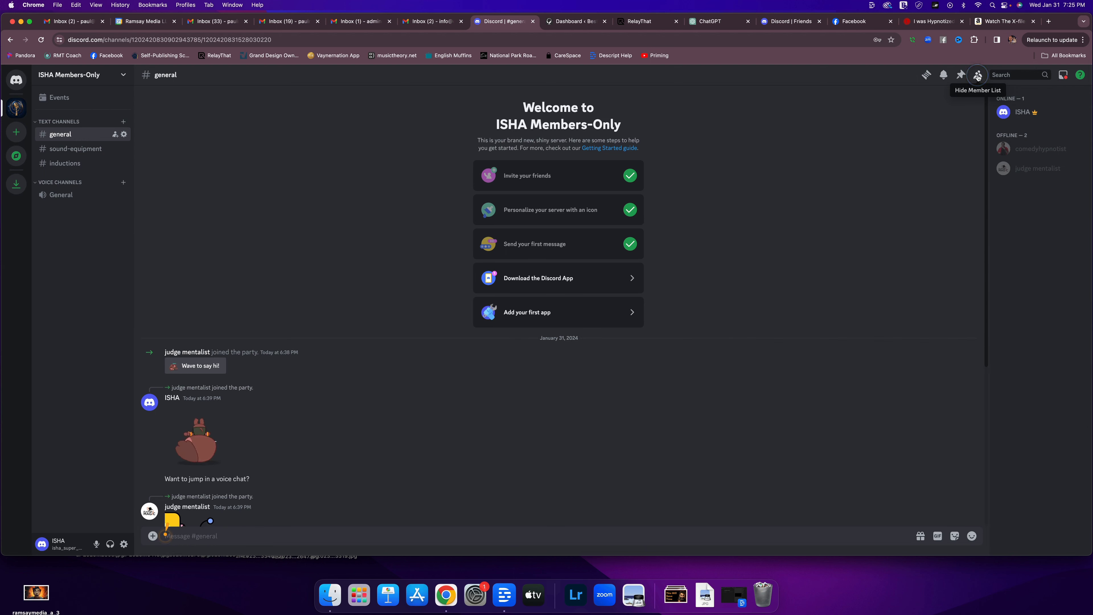
Assign the Moderator role to the first offline member through their profile
click(1030, 151)
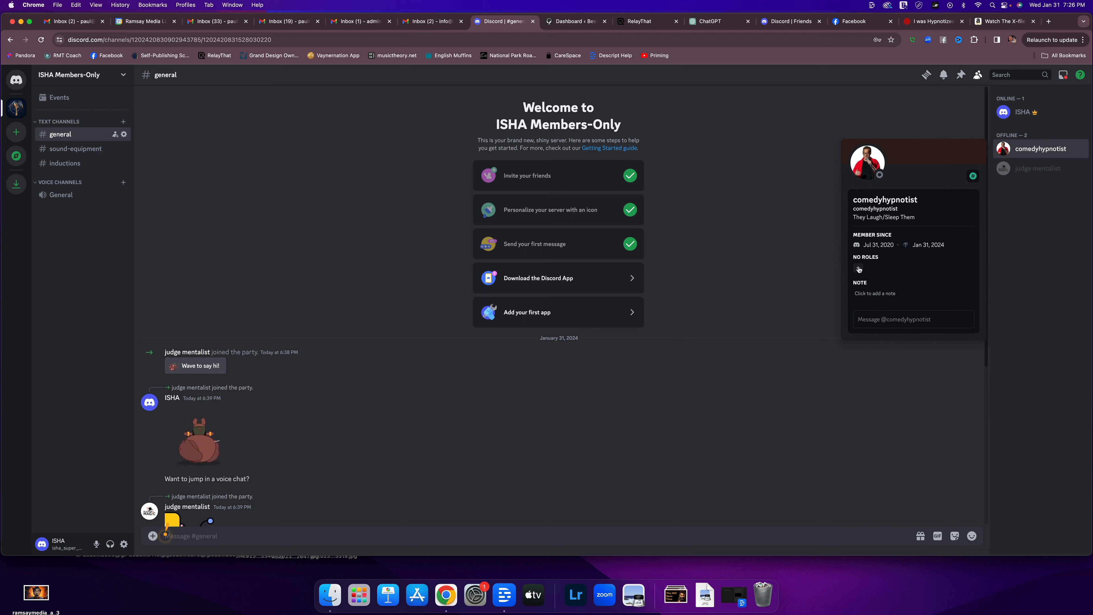
click(858, 268)
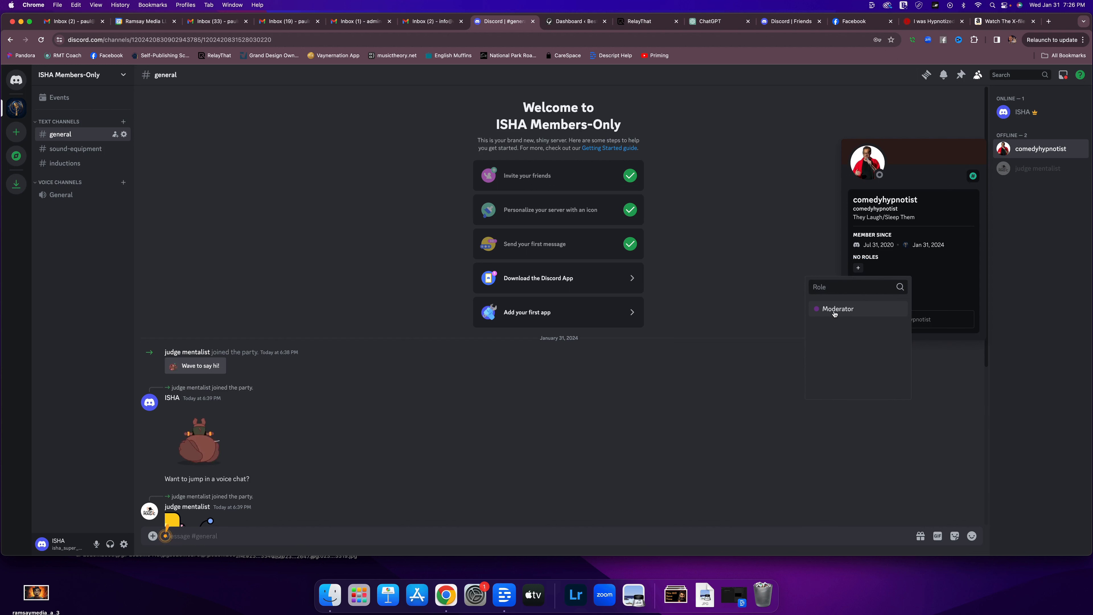
click(835, 309)
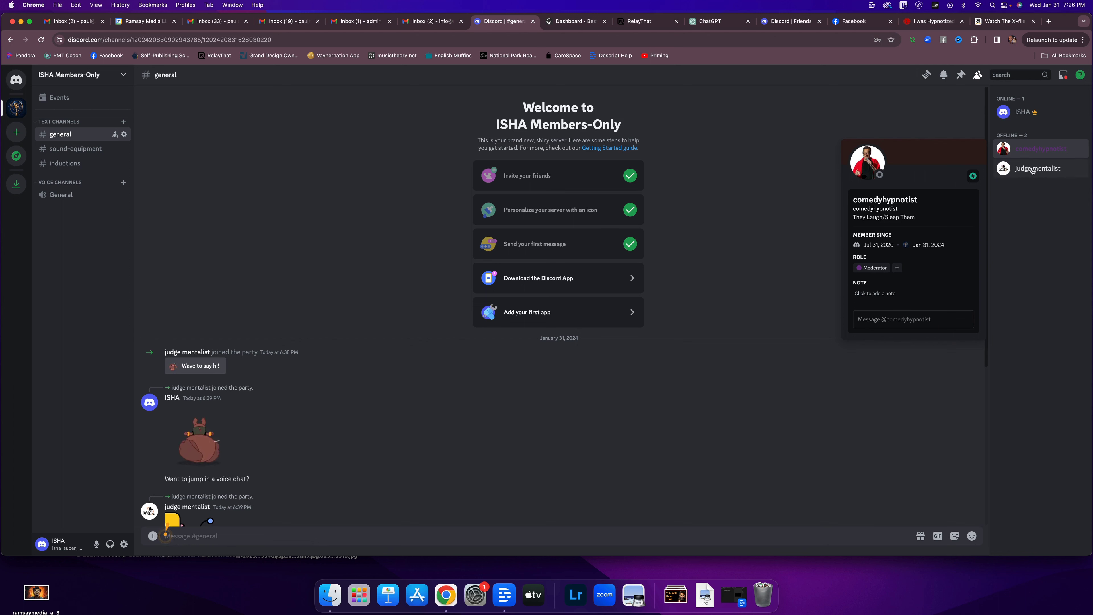
Assign the Moderator role to the second offline member and close their profile
click(1032, 171)
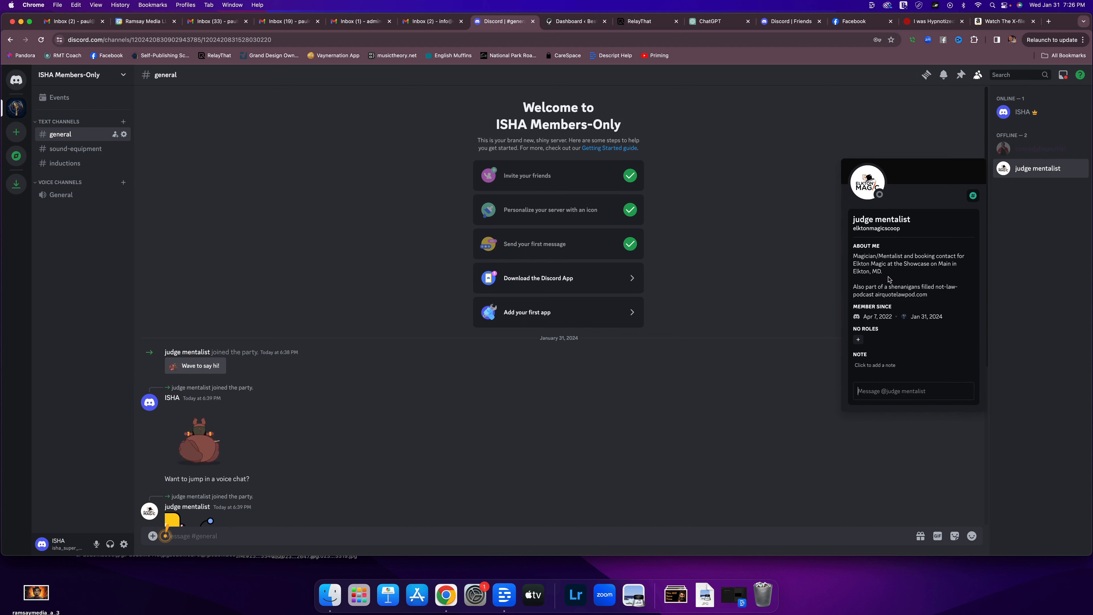
click(861, 341)
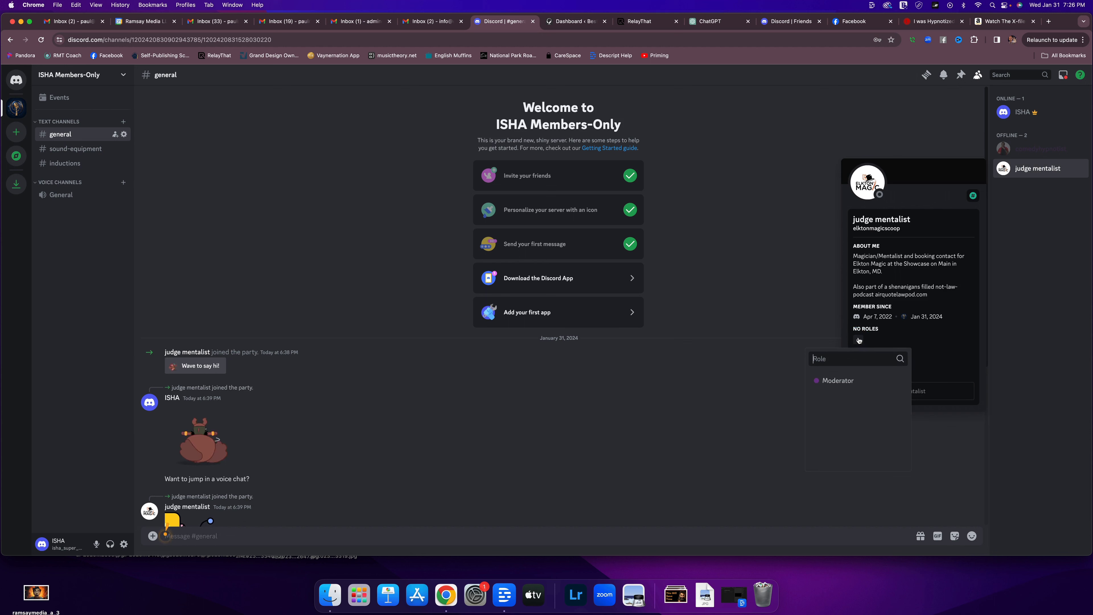
click(835, 381)
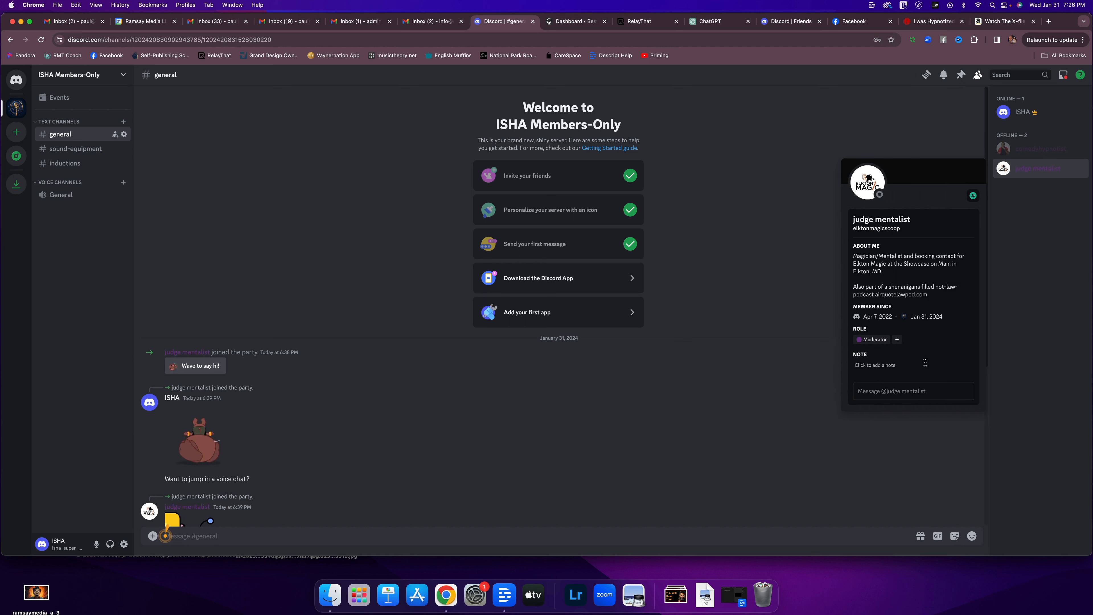
click(874, 131)
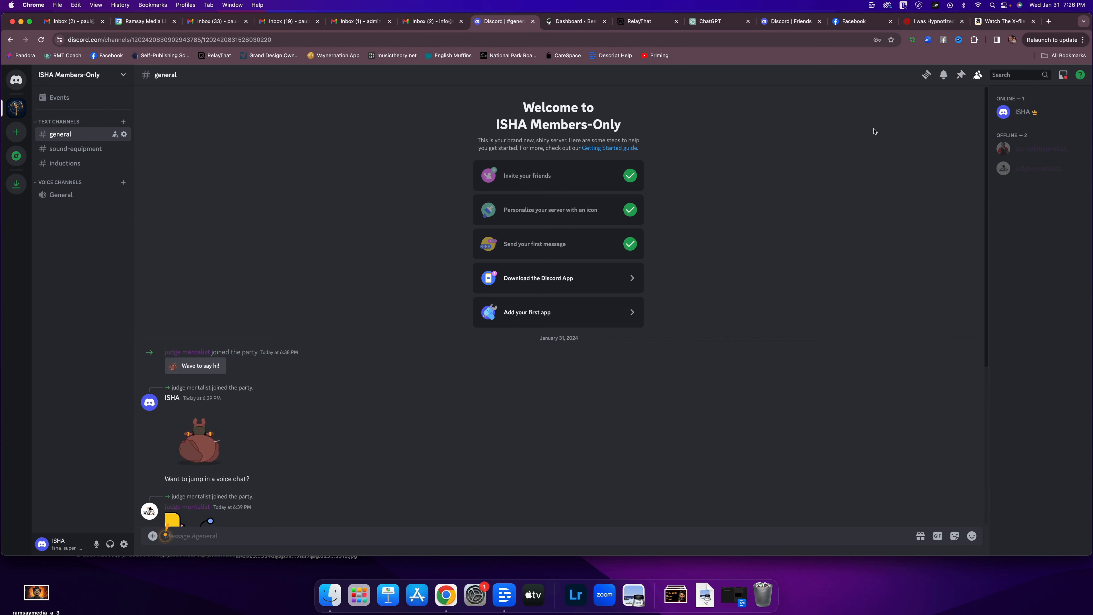